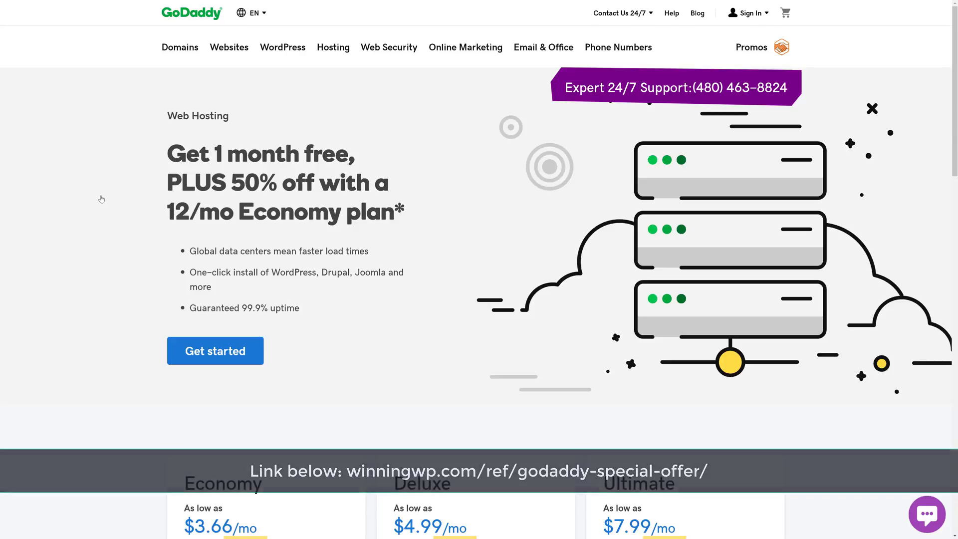
Scroll down to the Economy, Deluxe and Ultimate hosting pricing cards and their features
scroll(154, 173, down, 2)
scroll(154, 173, down, 7)
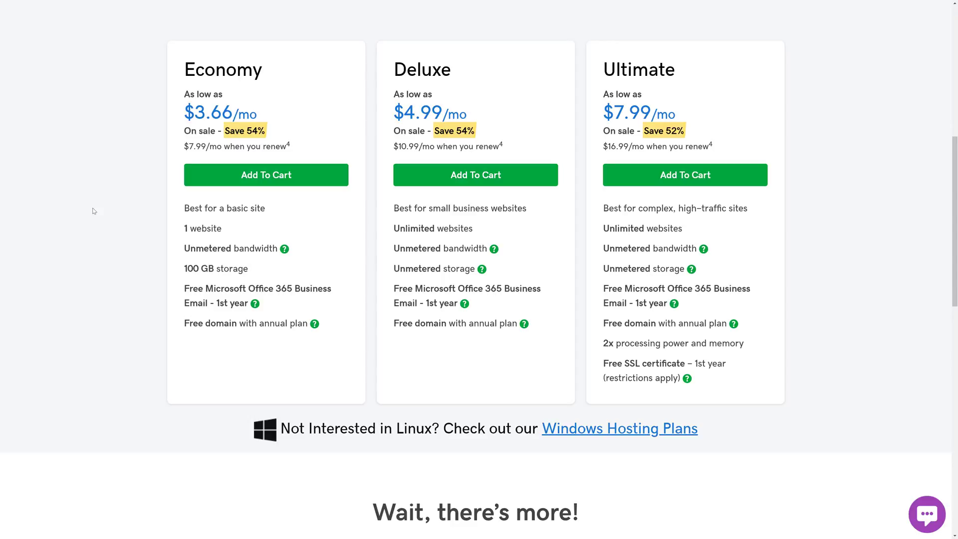
Add Economy hosting and the free moviespawn.com domain to the cart, then continue to purchase
click(282, 177)
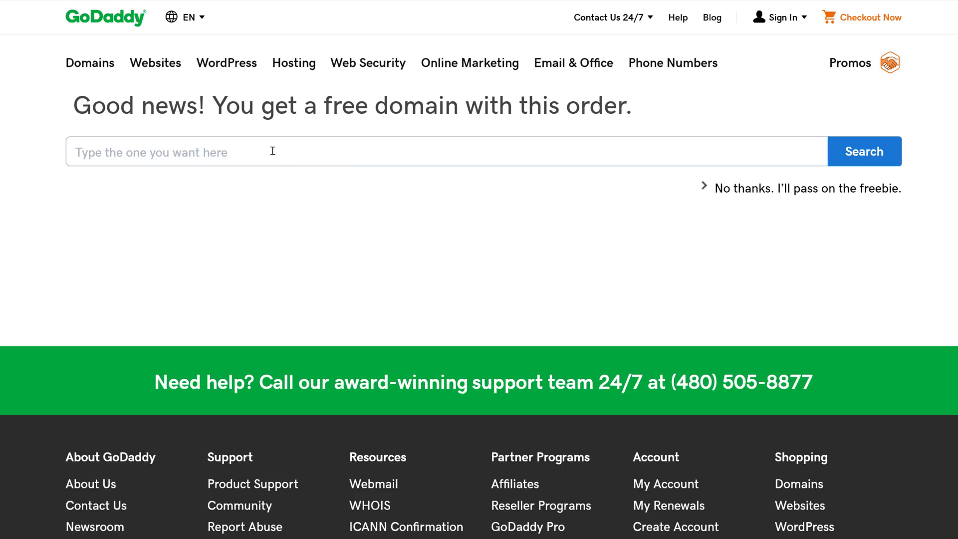
click(273, 151)
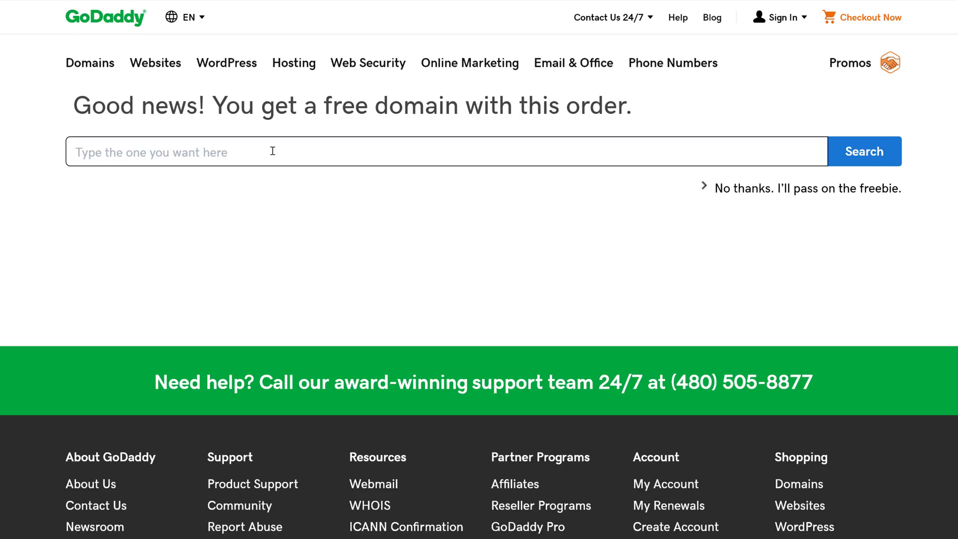
text(moviespawn.com)
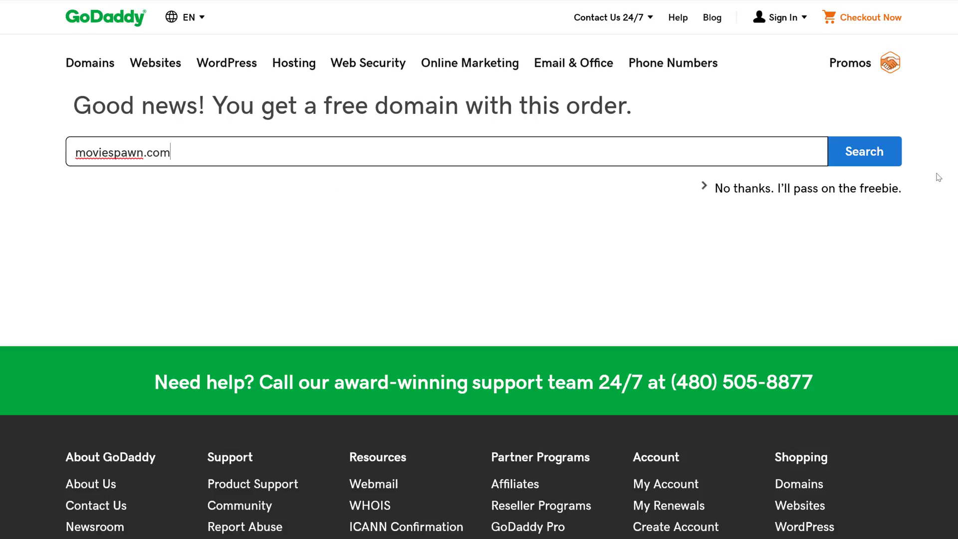
click(883, 156)
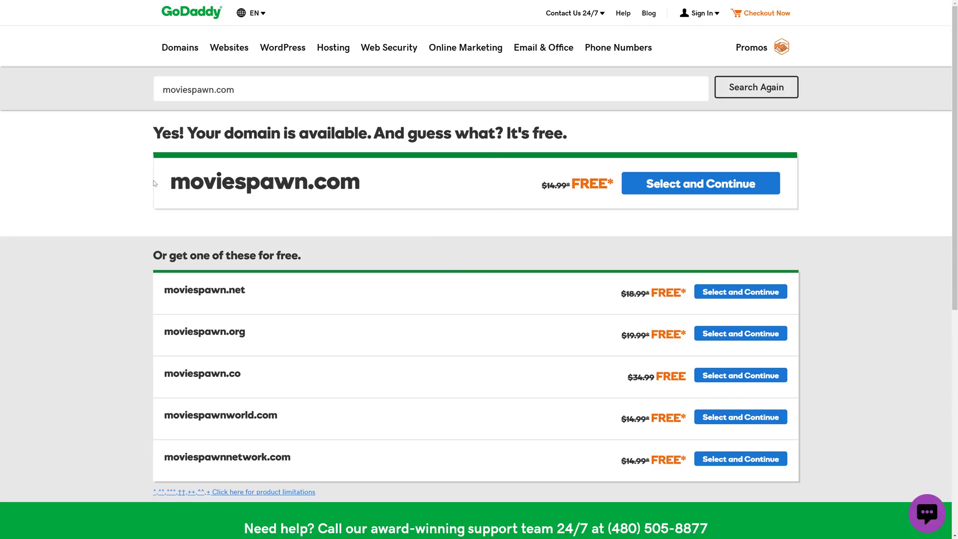
click(678, 194)
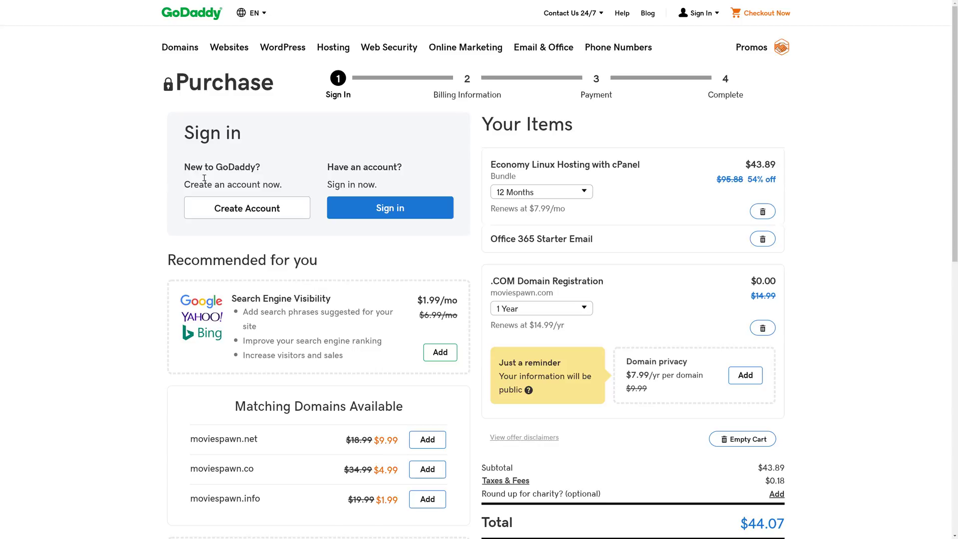
Create a GoDaddy account, fill in billing and payment details, and place the $44.07 order
click(237, 214)
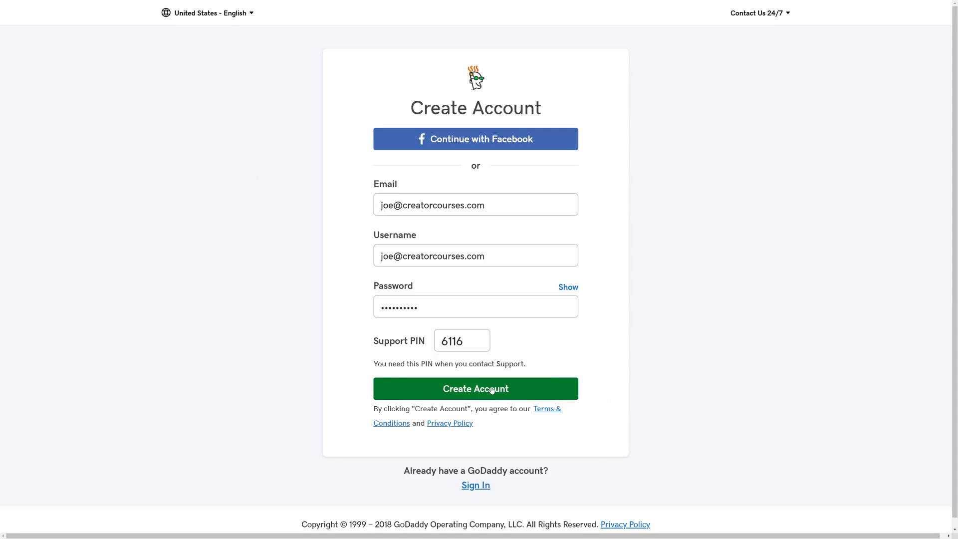
click(492, 390)
scroll(130, 196, down, 1)
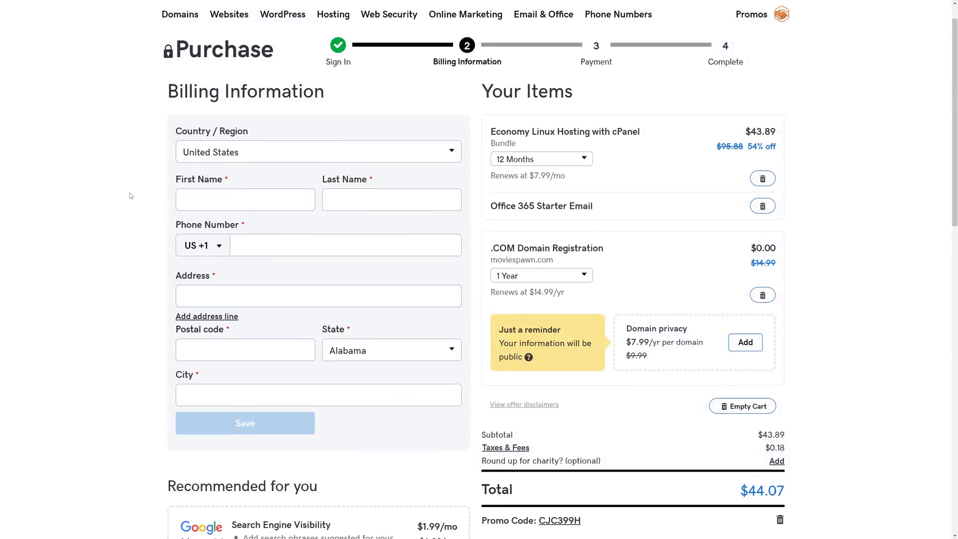
scroll(131, 195, down, 1)
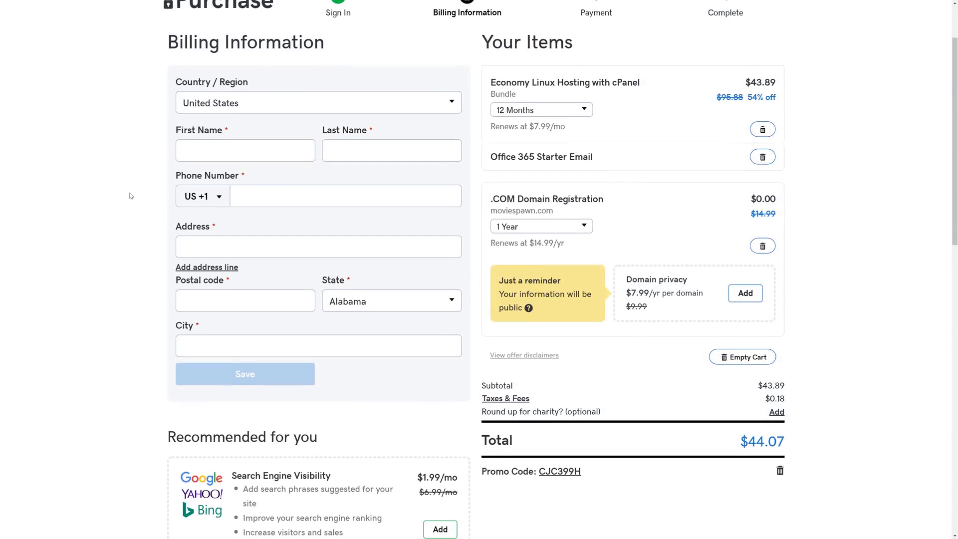
scroll(200, 219, up, 2)
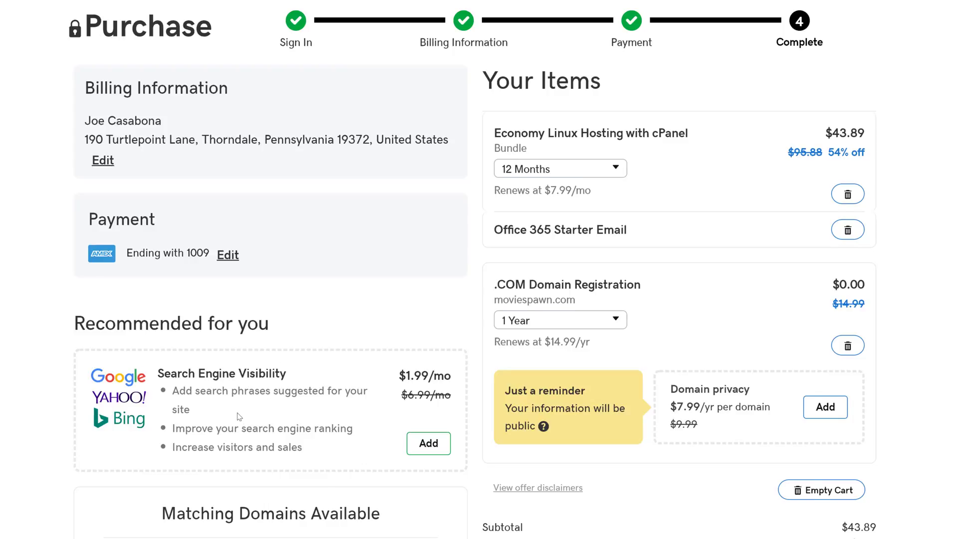
scroll(215, 474, down, 5)
scroll(192, 522, down, 1)
scroll(220, 520, down, 2)
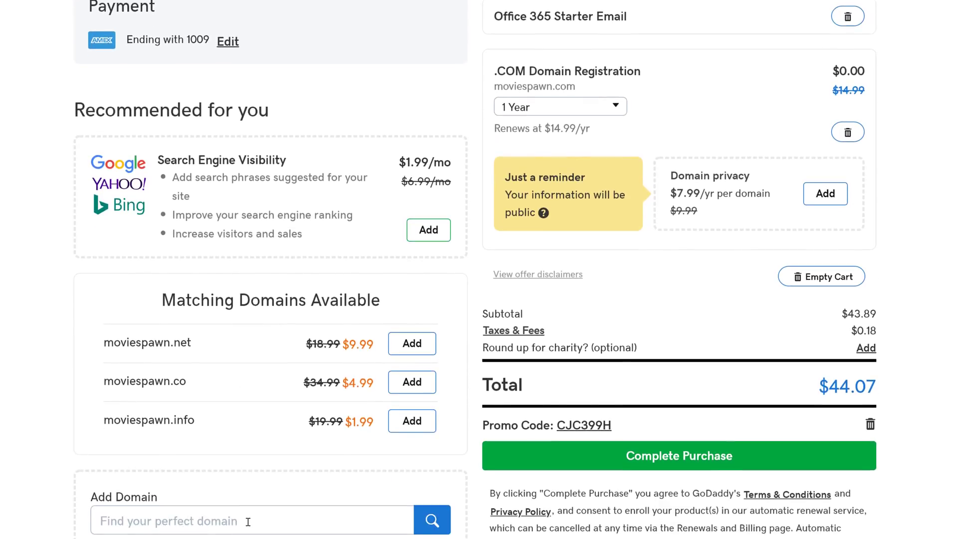
scroll(248, 519, up, 5)
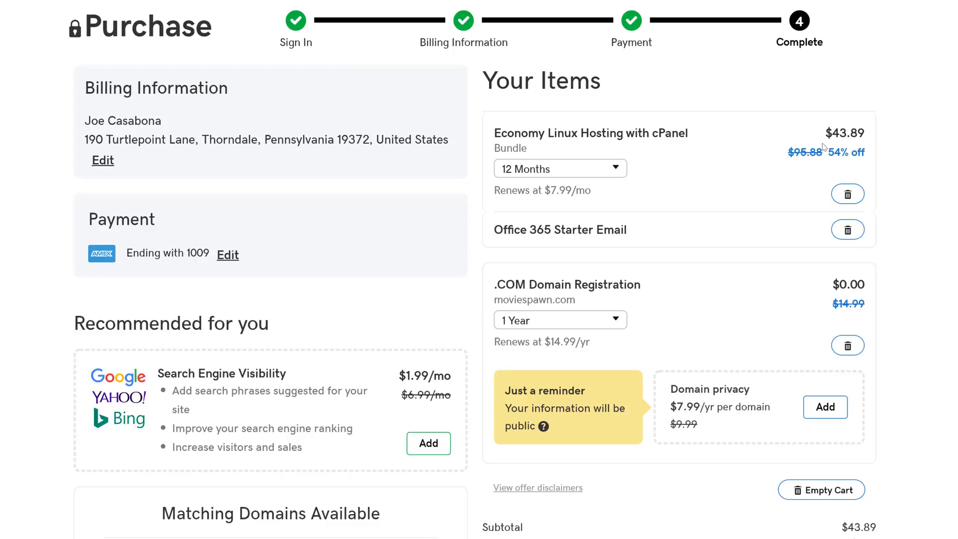
scroll(684, 396, down, 4)
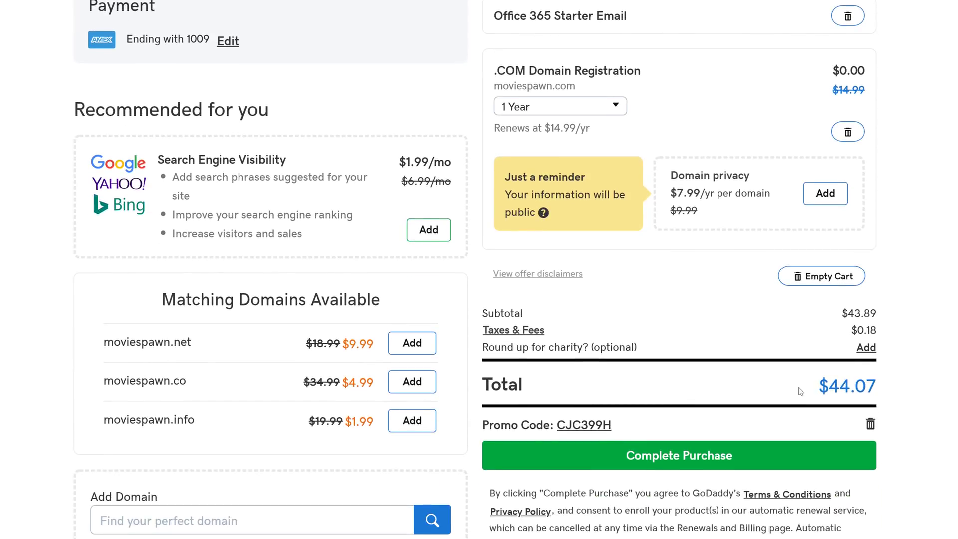
click(703, 463)
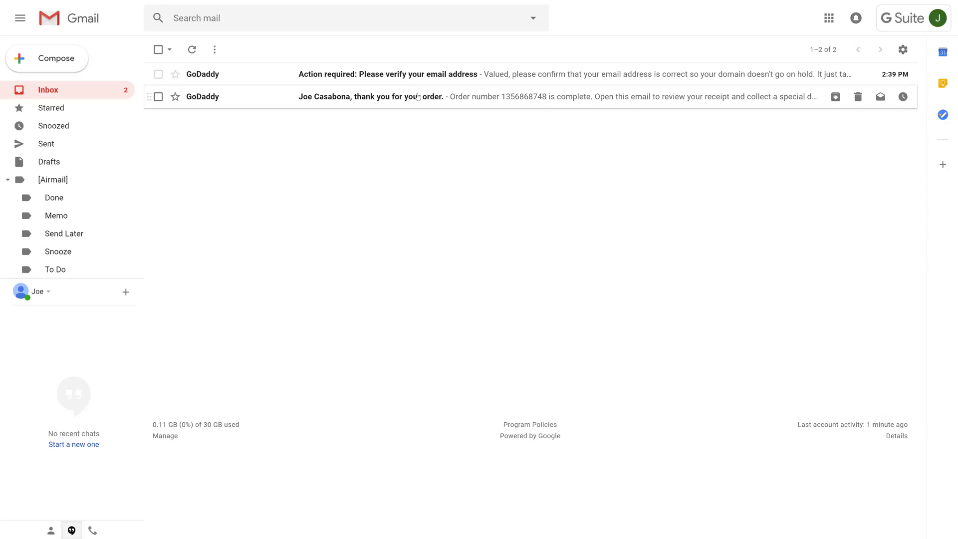
Read GoDaddy's order confirmation email in Gmail, then return to the inbox
click(418, 98)
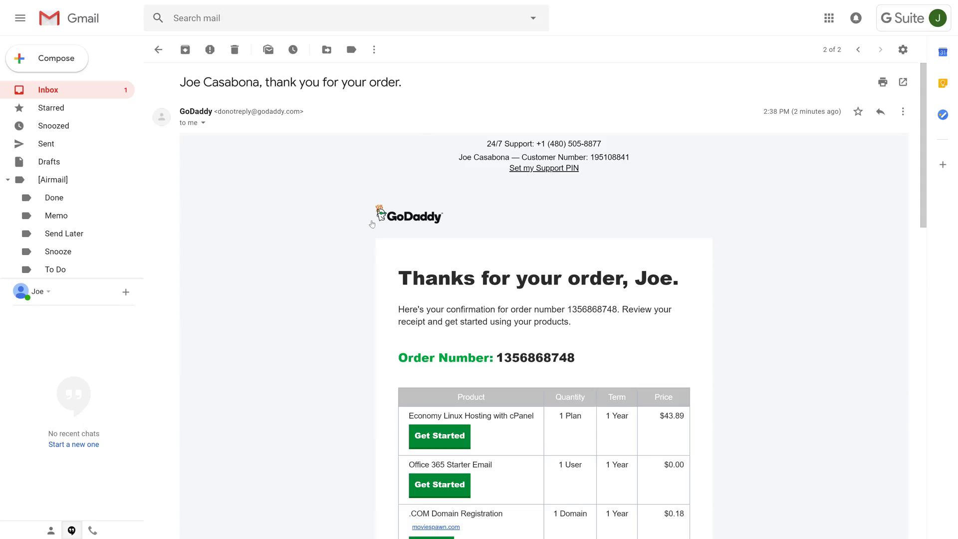
scroll(342, 349, down, 2)
scroll(341, 349, down, 2)
scroll(310, 306, up, 4)
click(157, 50)
Open the 'Action required' verification email and verify the account's email address
click(344, 72)
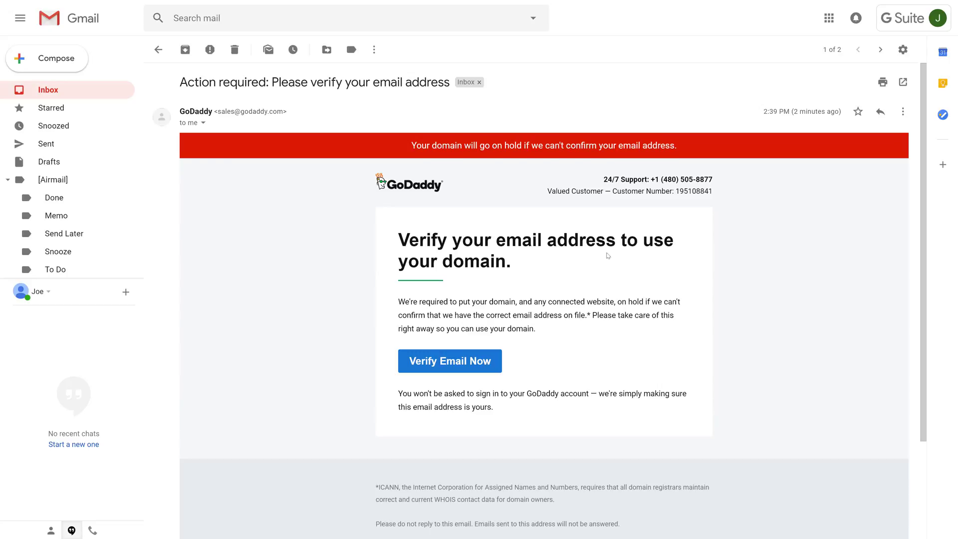
drag(551, 262, 437, 250)
click(502, 266)
scroll(521, 312, down, 1)
scroll(523, 312, down, 1)
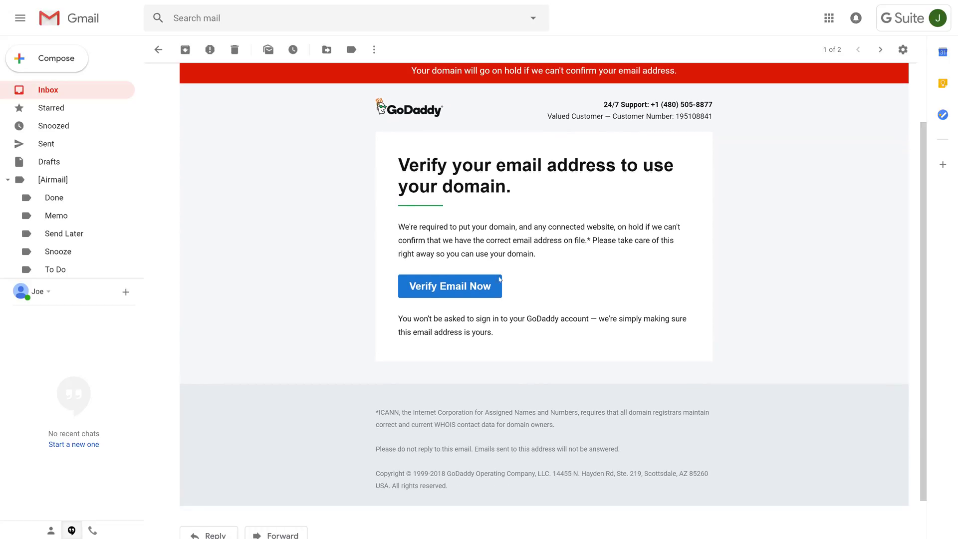
click(464, 289)
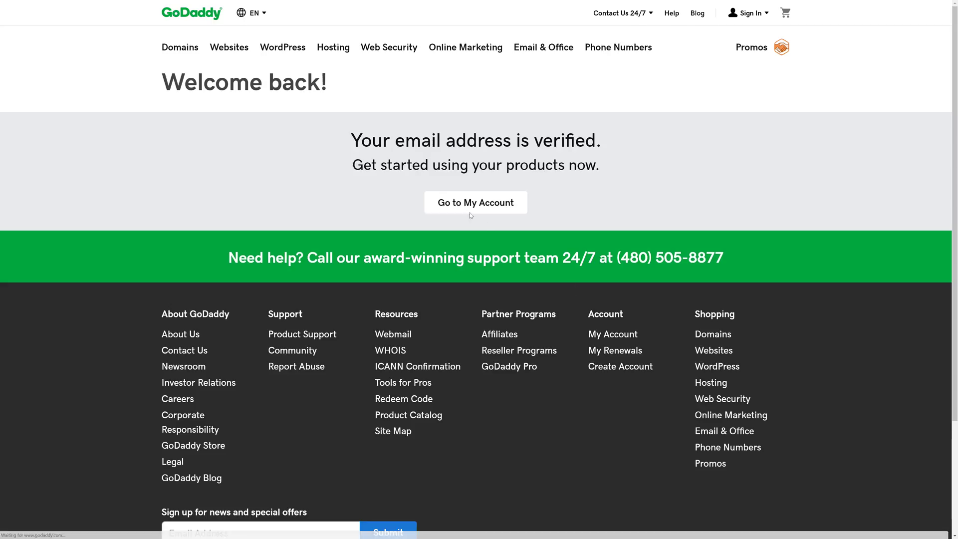
From My Account, start setup of the Economy Linux Hosting with cPanel plan
click(496, 208)
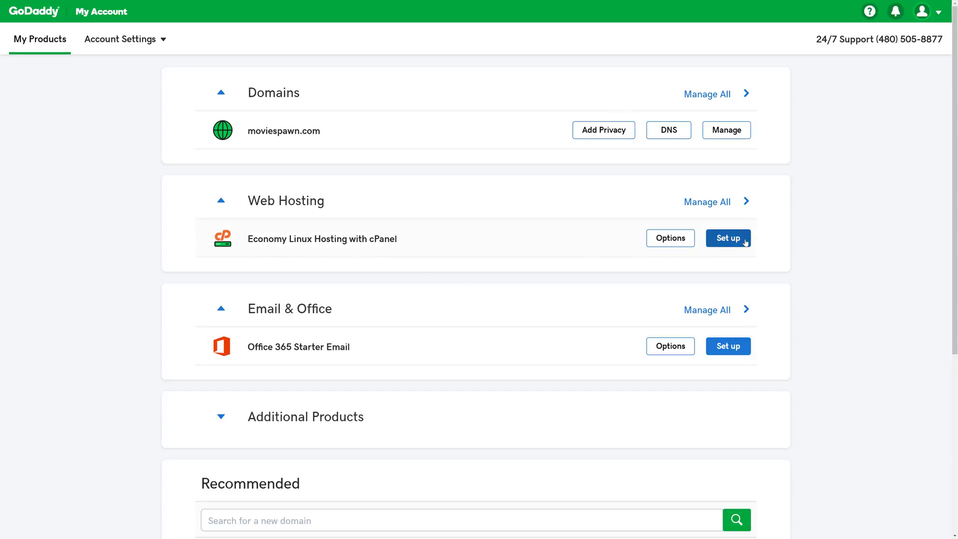
click(728, 240)
Enter moviespawn.com as the hosting domain, fixing a typo, and confirm it
click(426, 327)
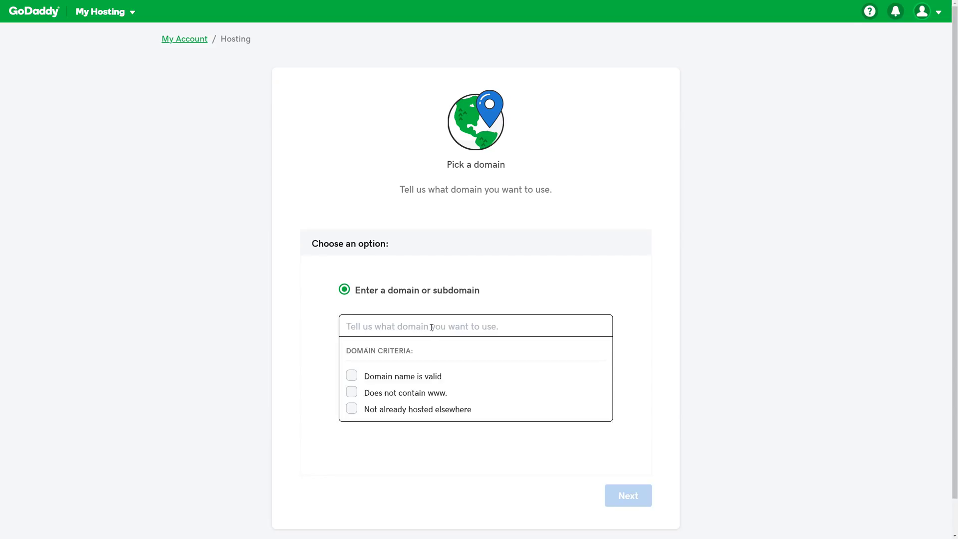
text(m)
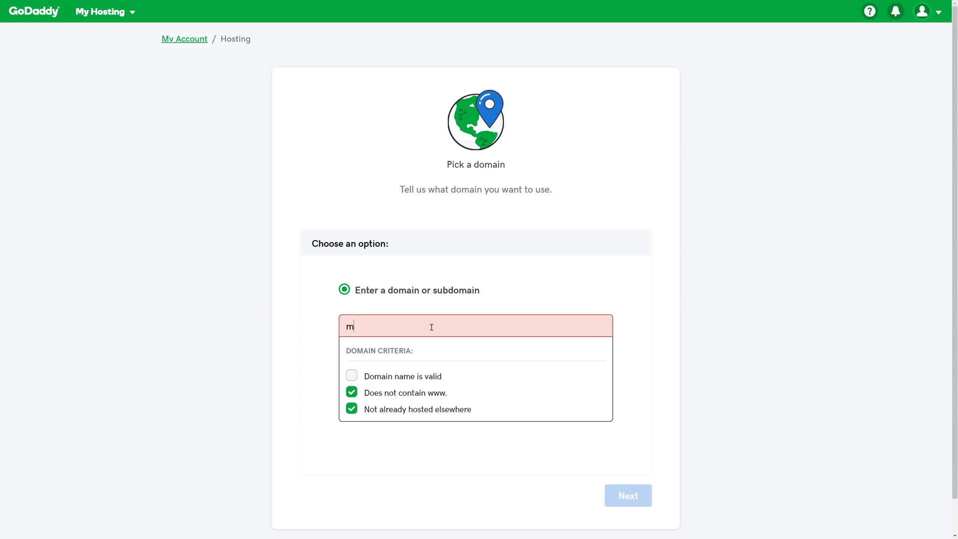
text(oviespawn.com)
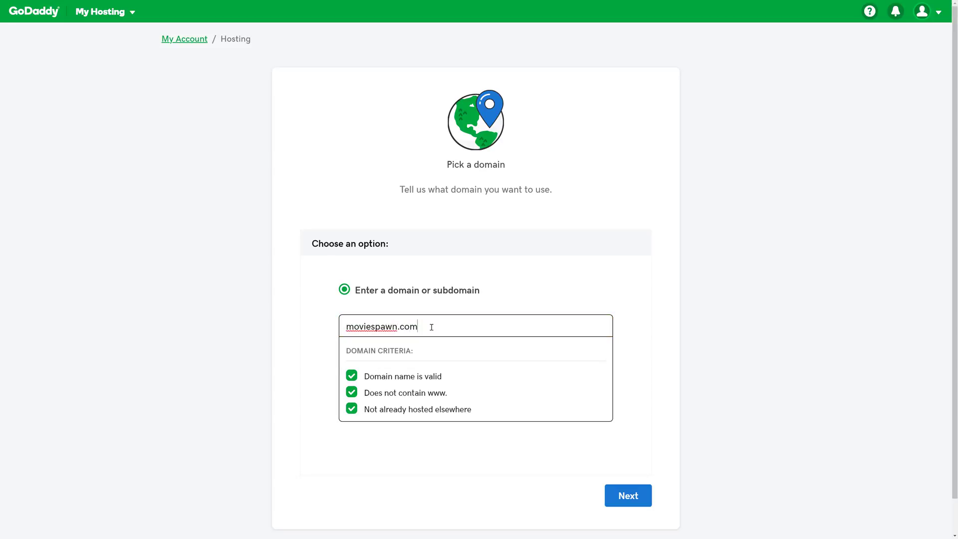
click(630, 498)
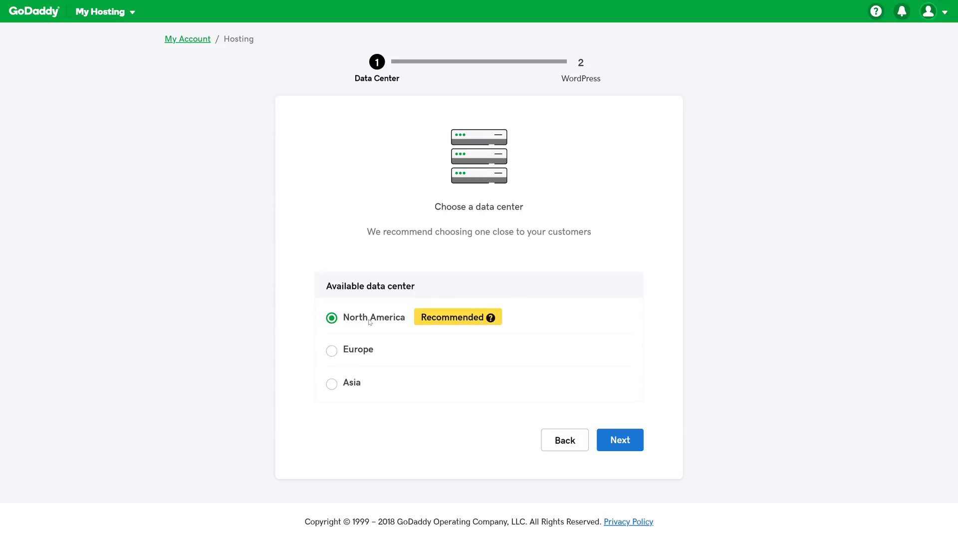
Keep the North America data center and create a WordPress site with an admin username and password
click(629, 448)
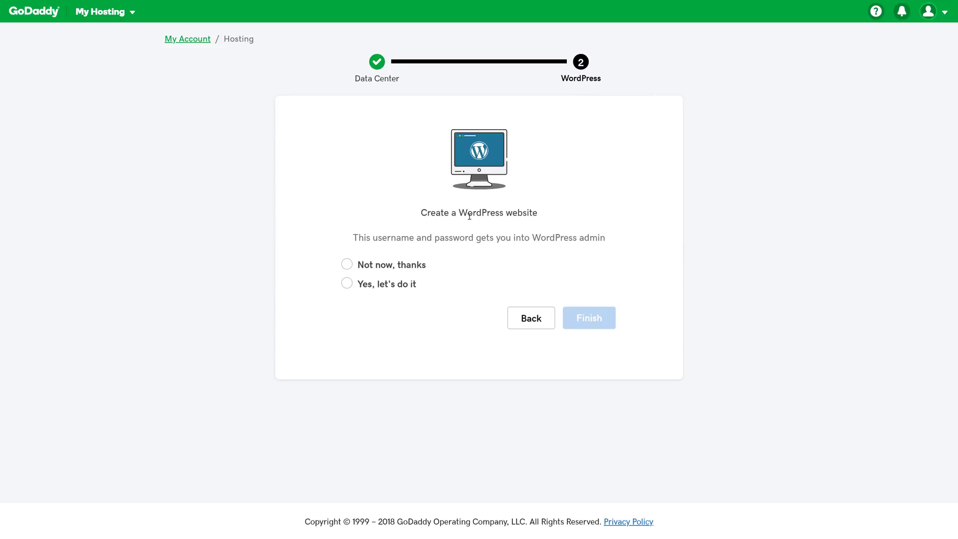
click(408, 286)
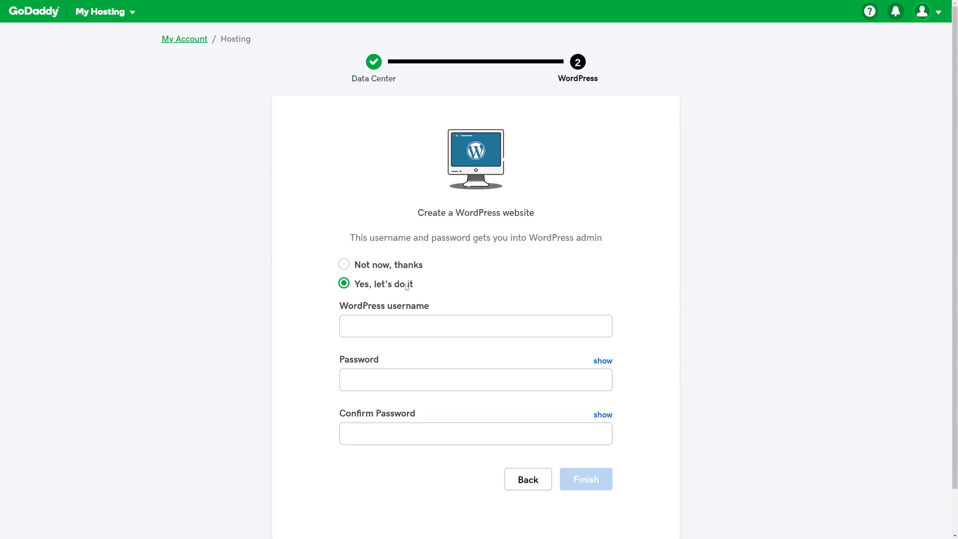
click(385, 327)
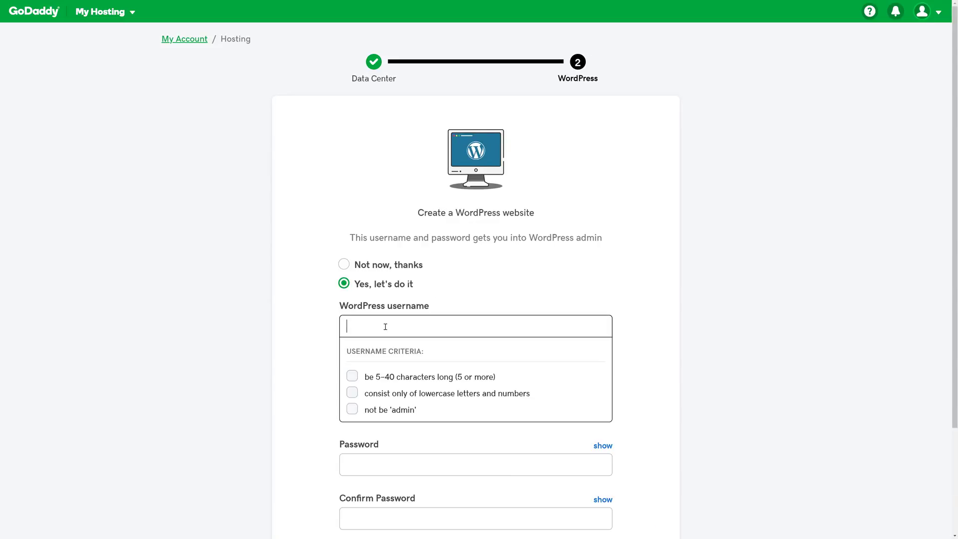
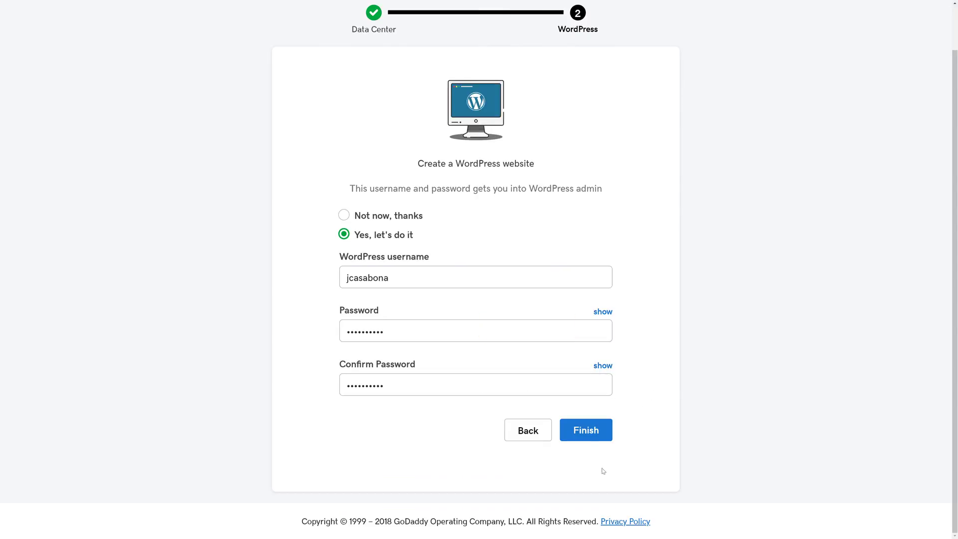
click(587, 440)
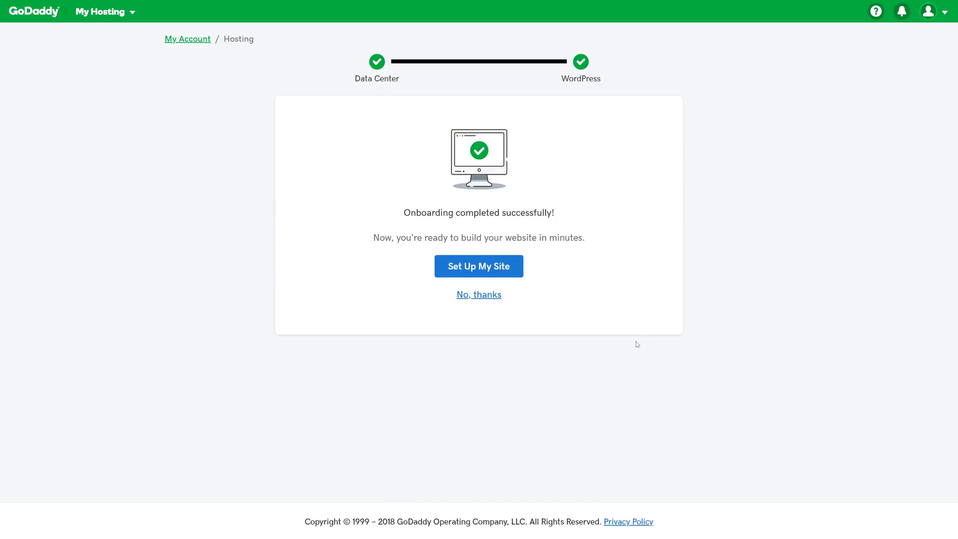
Open the moviespawn.com hosting dashboard and browse the Website Security SSL plans
click(488, 268)
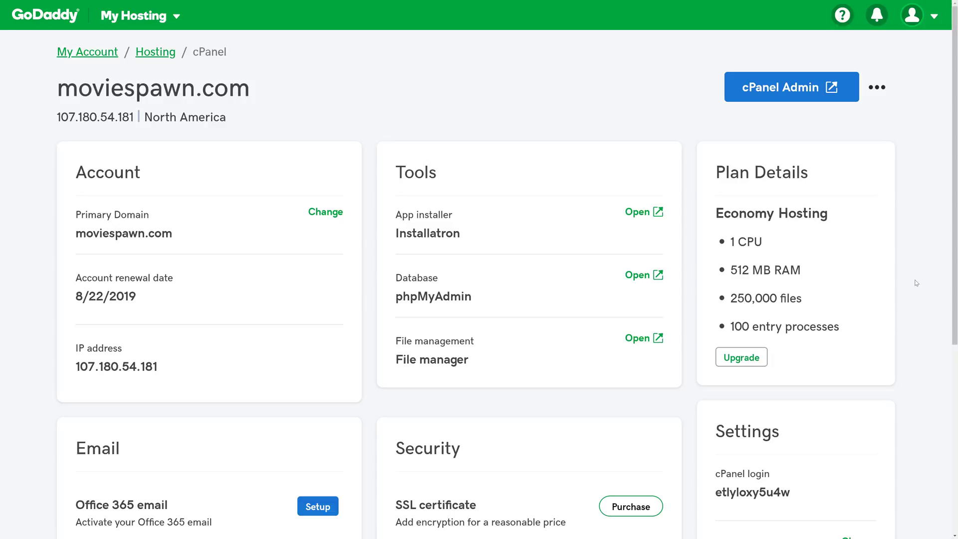
scroll(917, 283, down, 5)
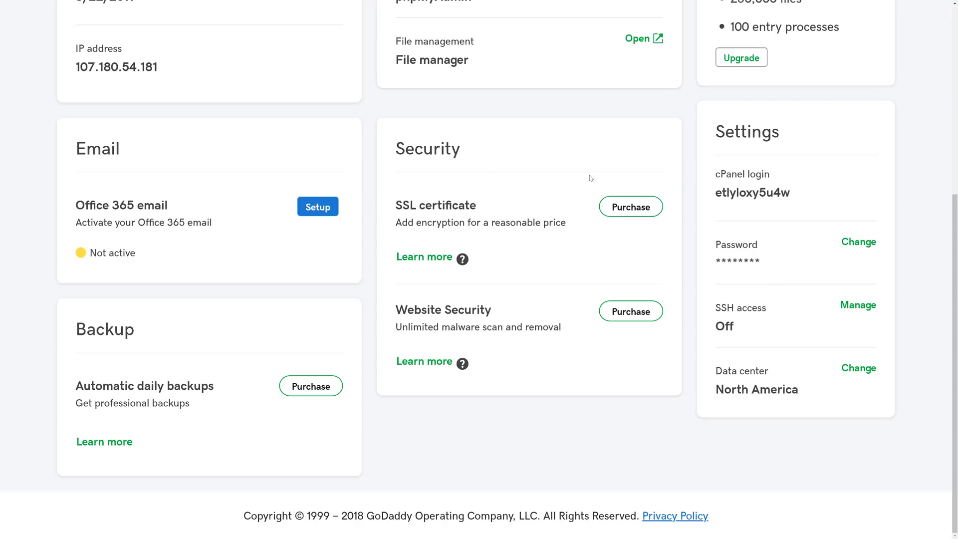
click(630, 212)
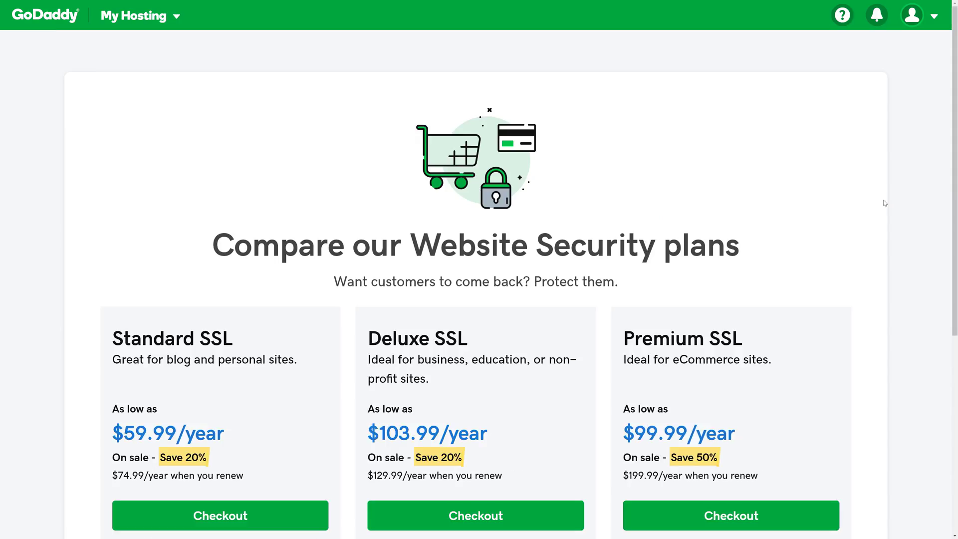
scroll(885, 203, down, 2)
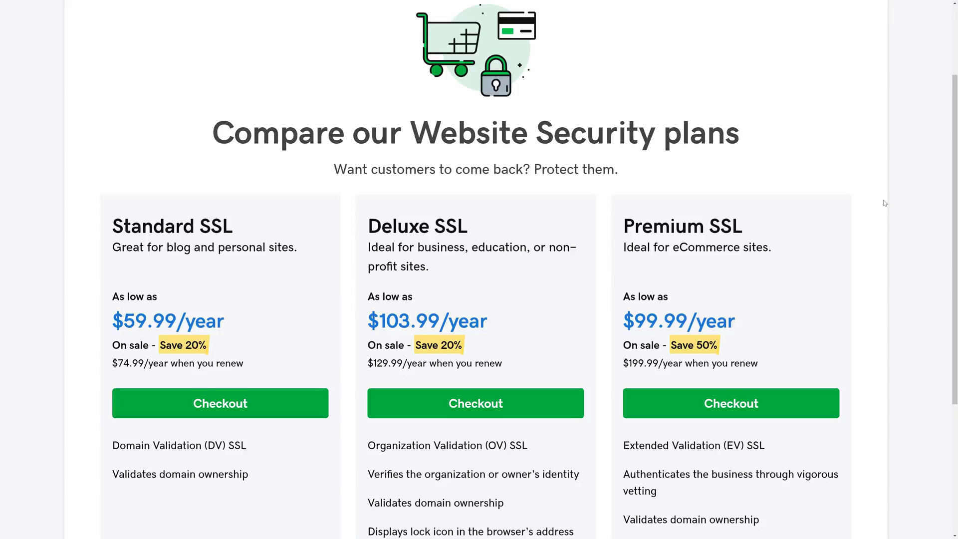
scroll(885, 203, down, 2)
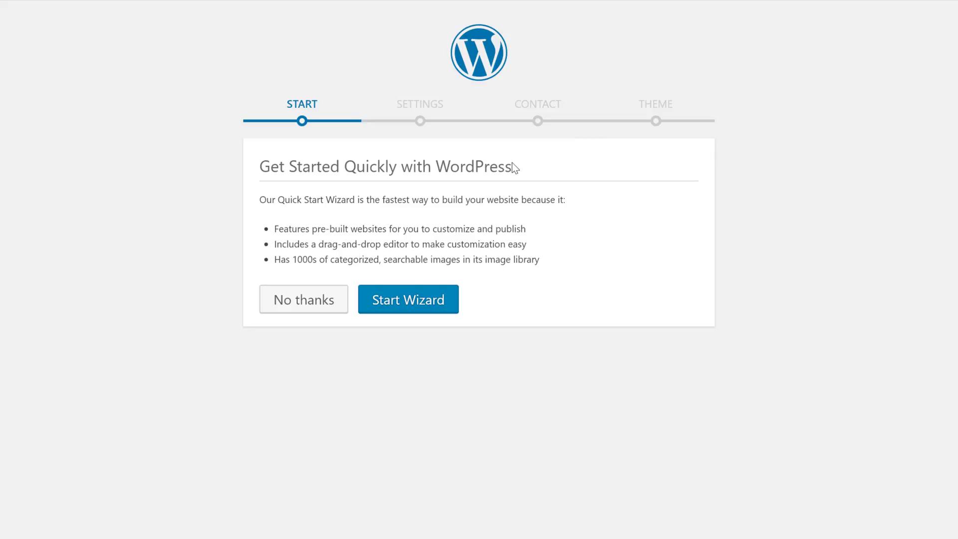
Configure a blog-only Music / Movies / Entertainment site titled 'Movie Spawn' with its tagline
click(406, 309)
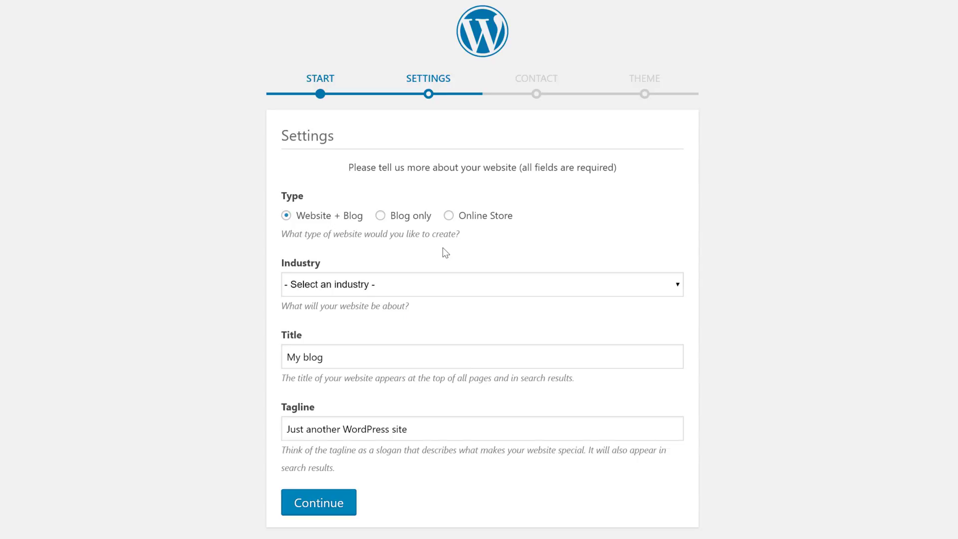
click(395, 283)
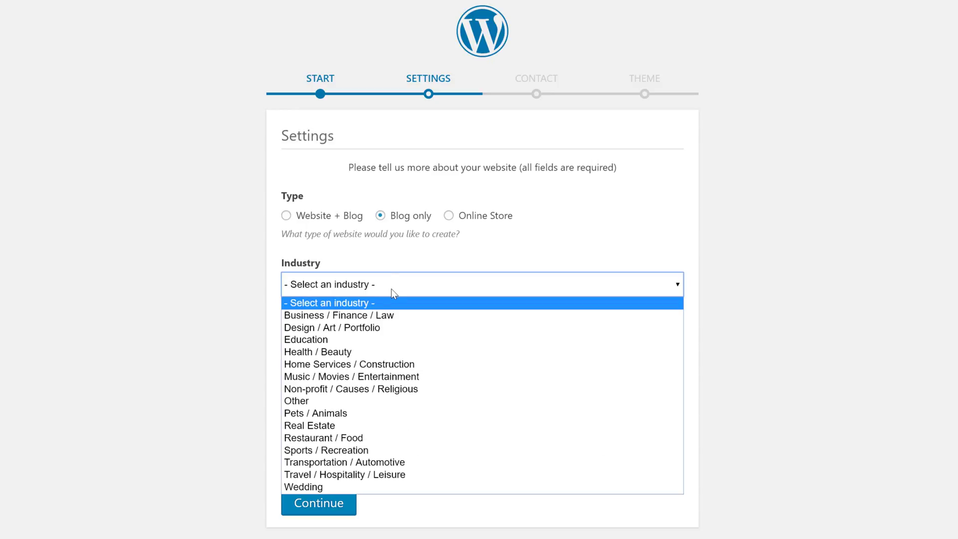
click(358, 377)
click(358, 353)
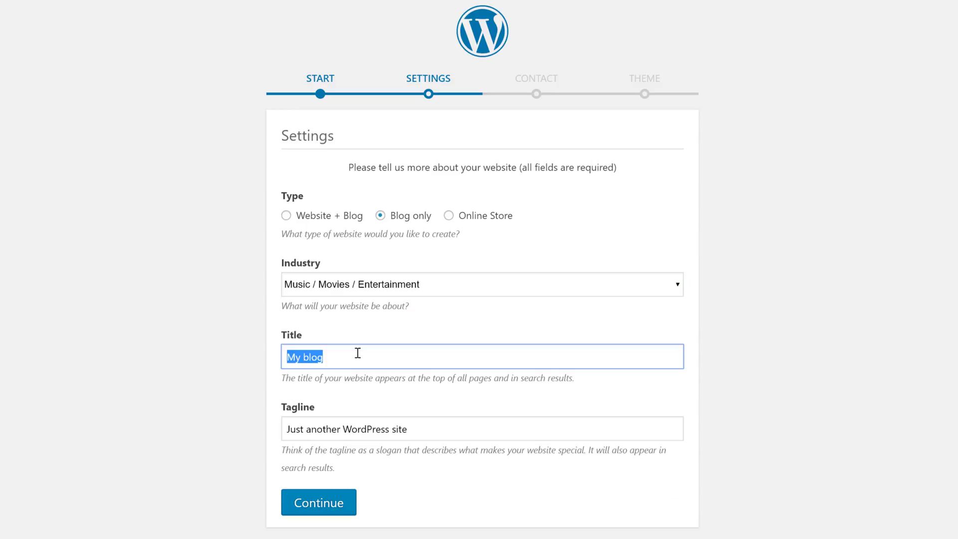
text(Movie S)
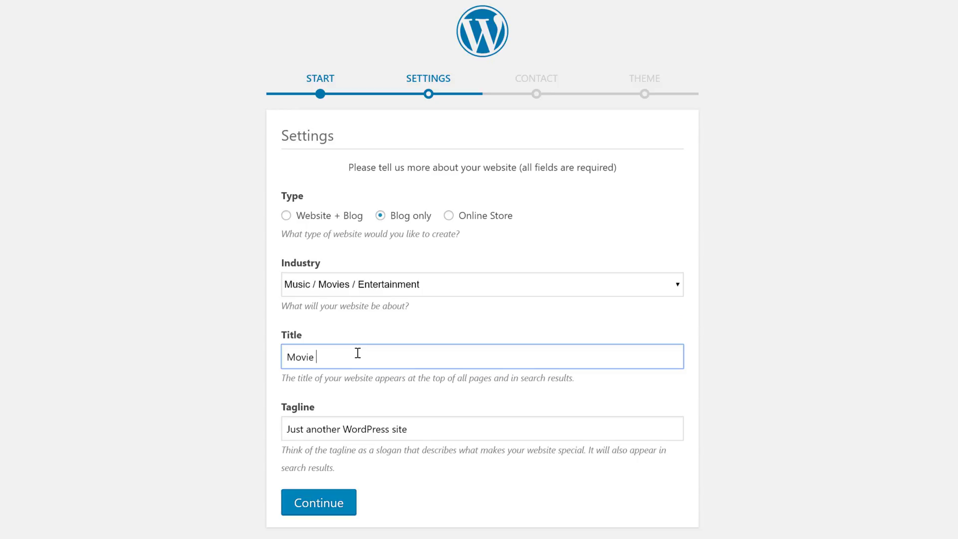
text(pawn)
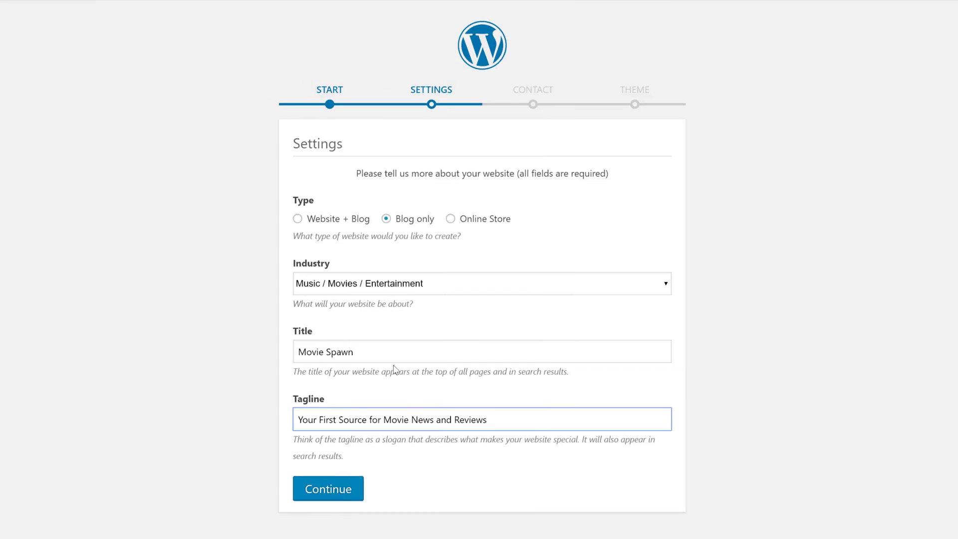
click(343, 494)
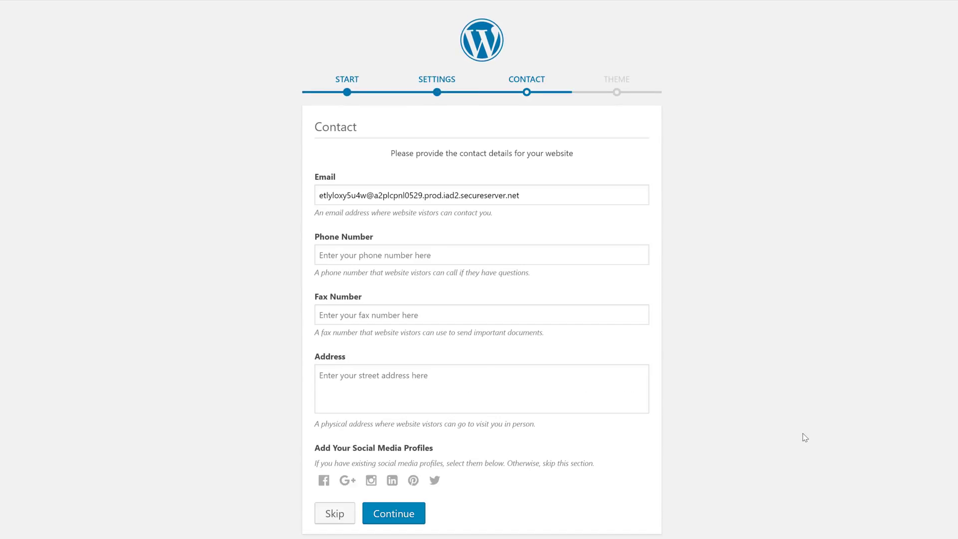
Replace the default contact e-mail with the owner's address and continue to themes
triple_click(544, 195)
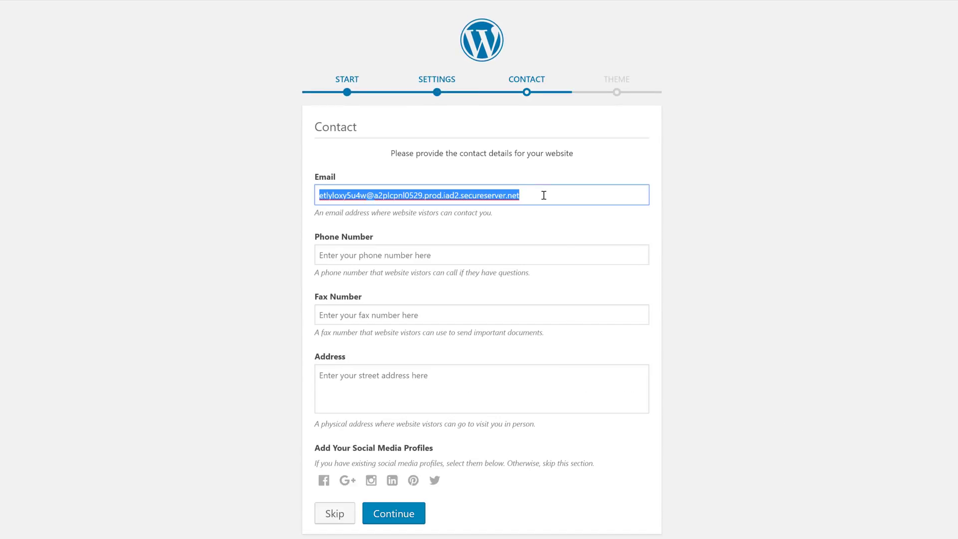
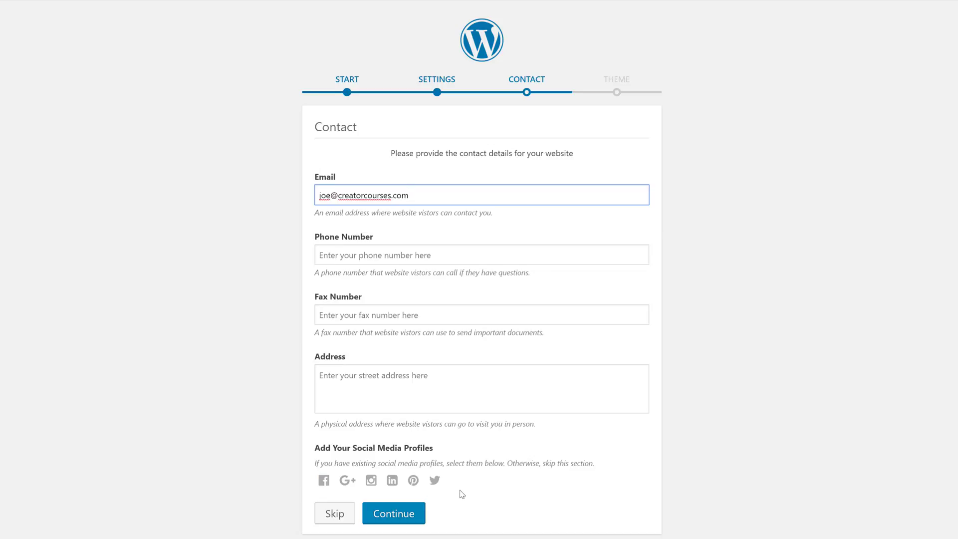
click(405, 520)
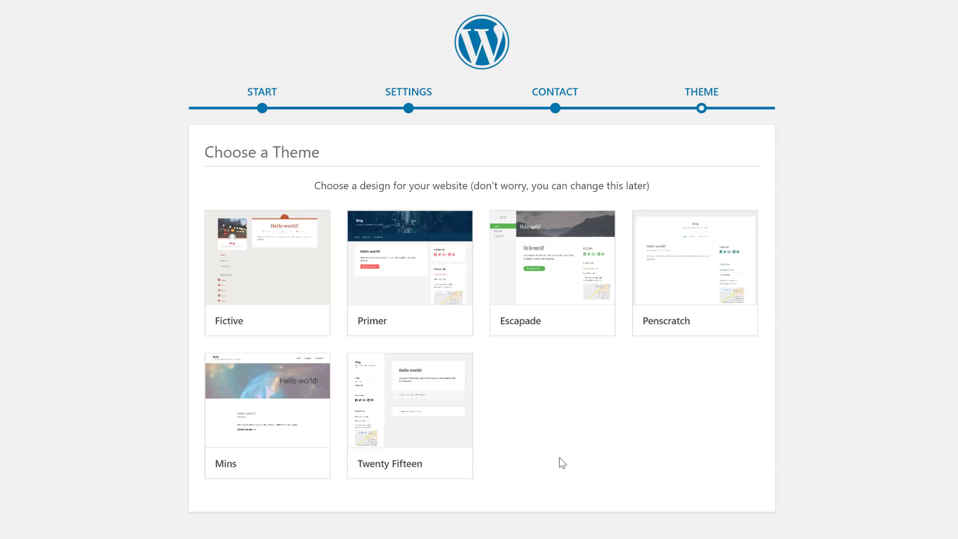
Preview Twenty Fifteen, try its second and first suggested header images, and advance the tour
mouse_move(418, 475)
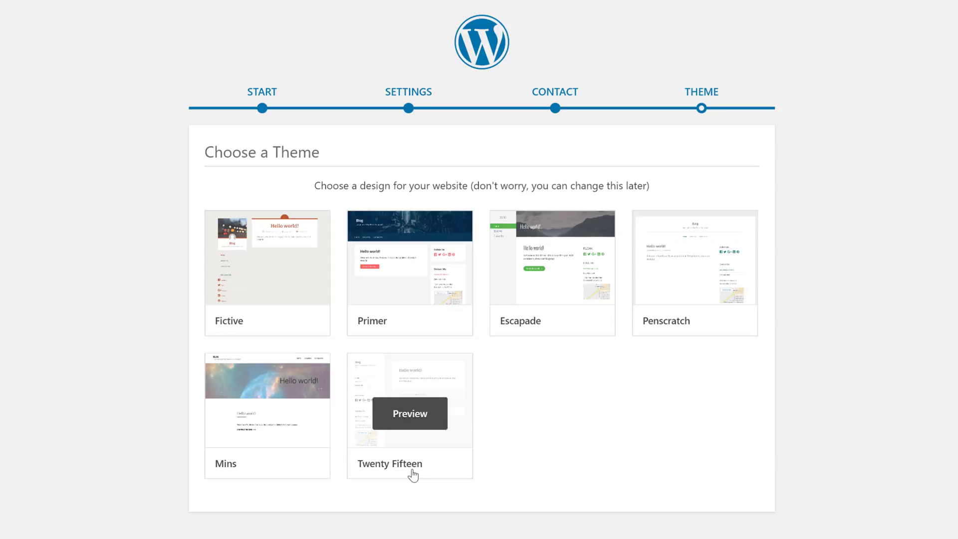
click(413, 474)
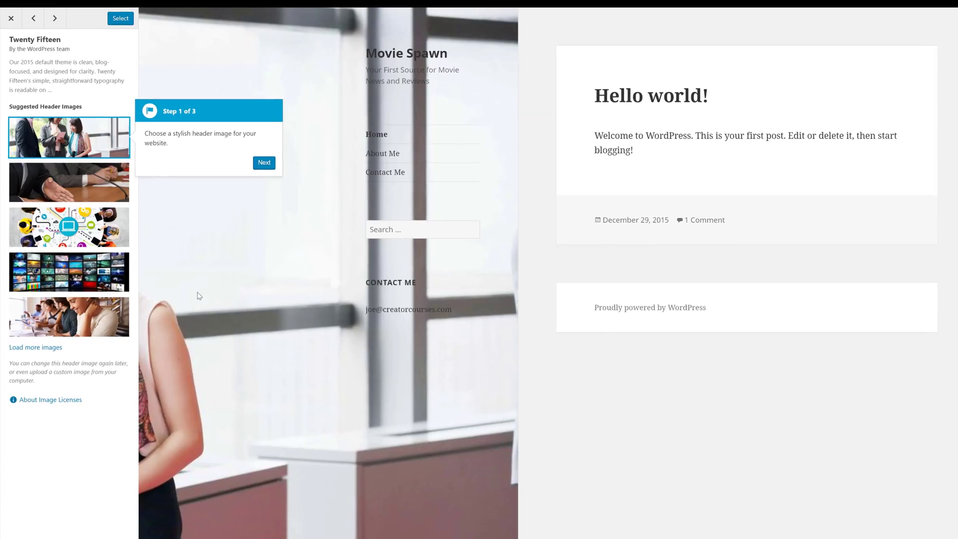
click(103, 176)
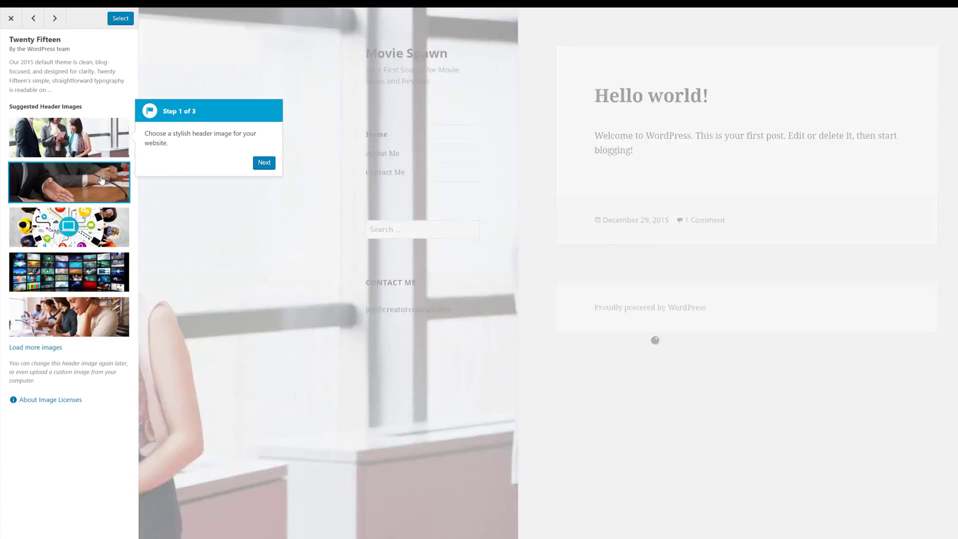
click(98, 128)
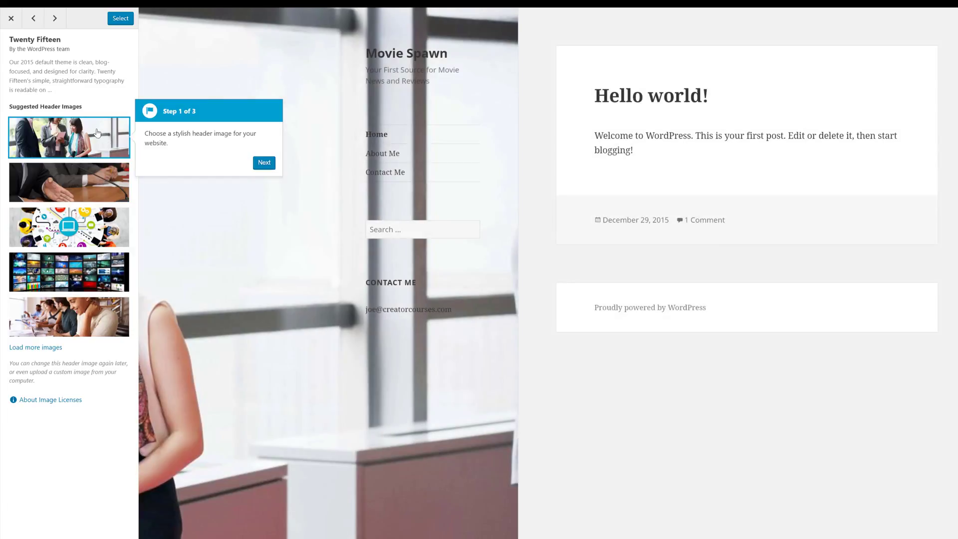
click(267, 164)
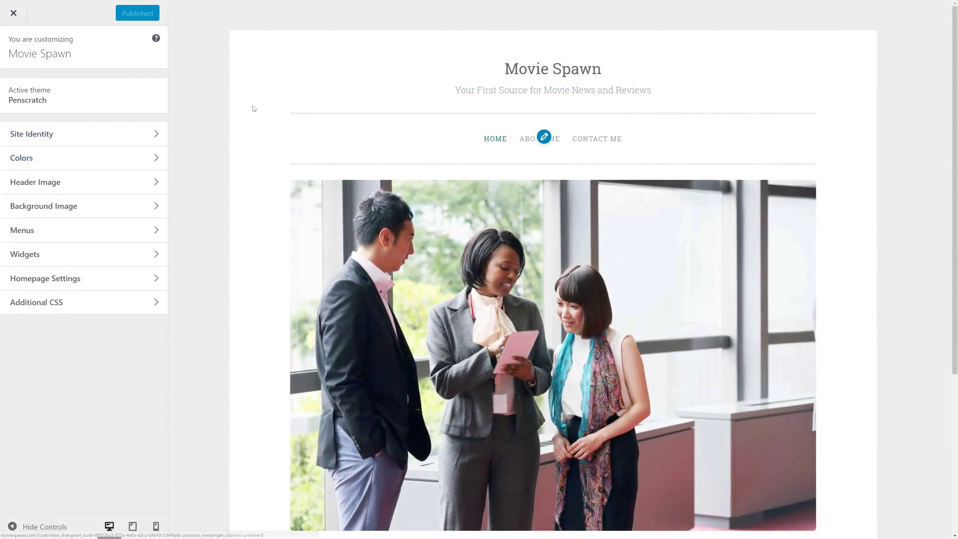
Close the customizer and dismiss the Welcome to WordPress panel on the Dashboard
click(12, 16)
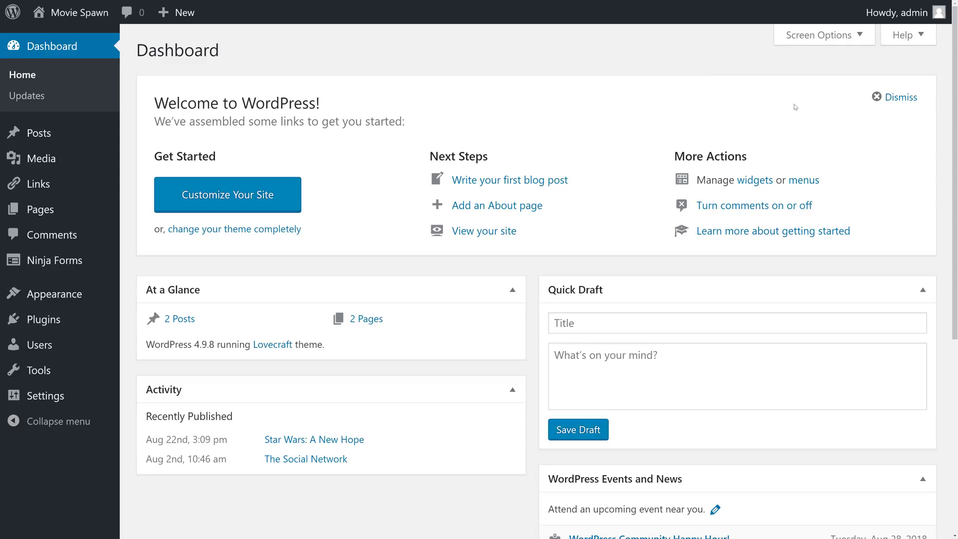
click(898, 98)
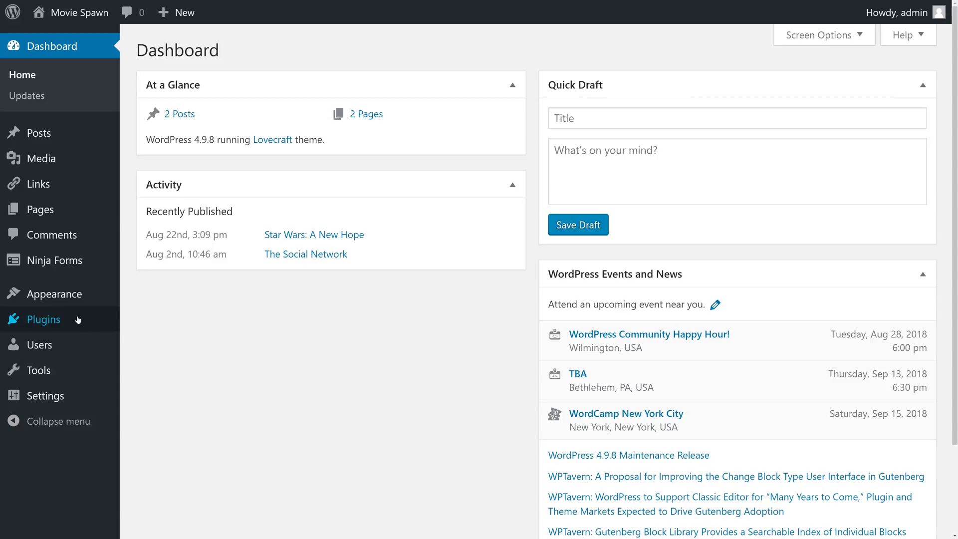
Install the Jetpack by WordPress.com plugin from Plugins > Add New
click(49, 322)
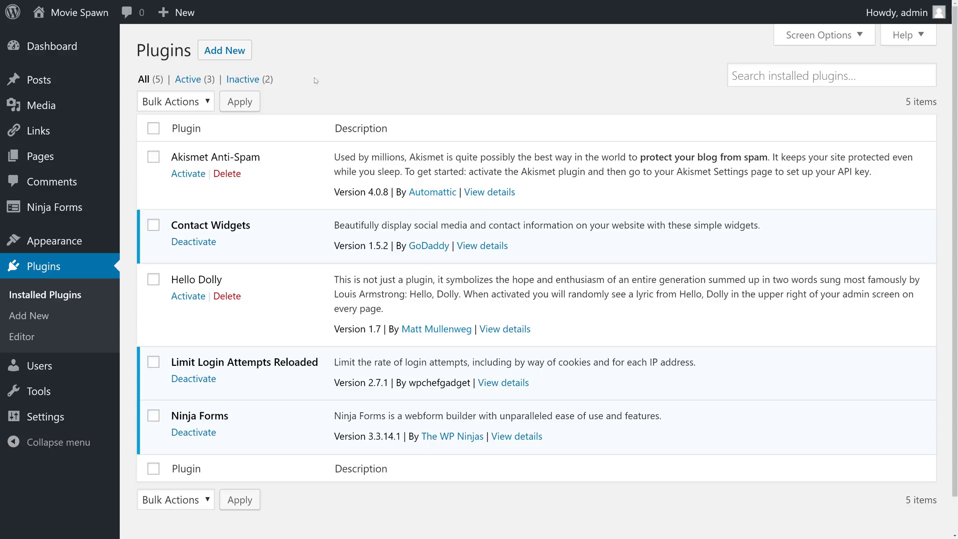
click(225, 52)
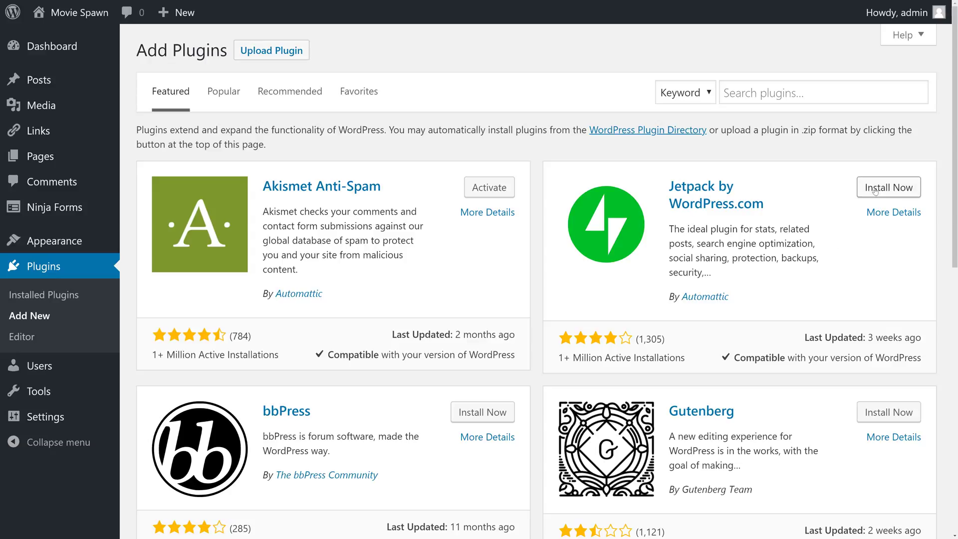
click(891, 188)
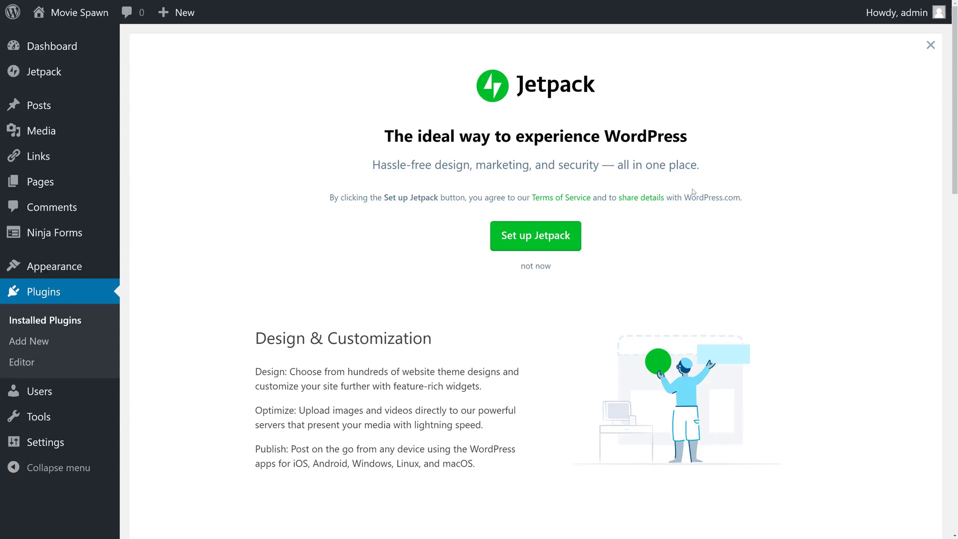
Connect Jetpack to WordPress.com and start with the free plan
click(557, 239)
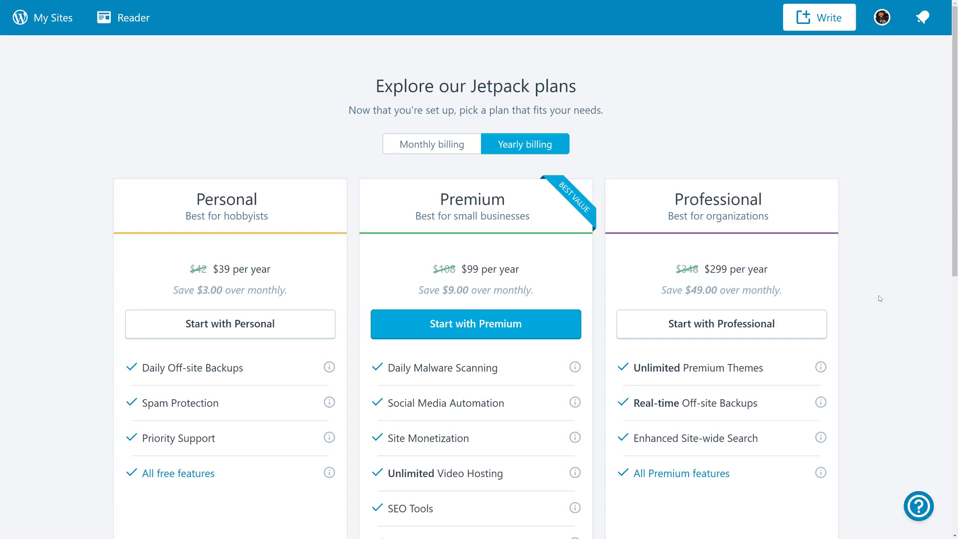
scroll(880, 298, down, 9)
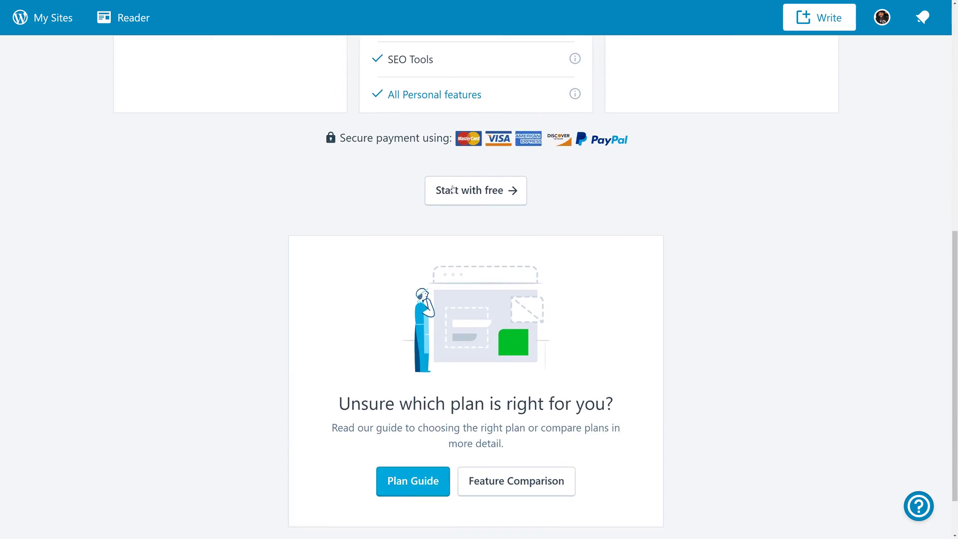
click(470, 195)
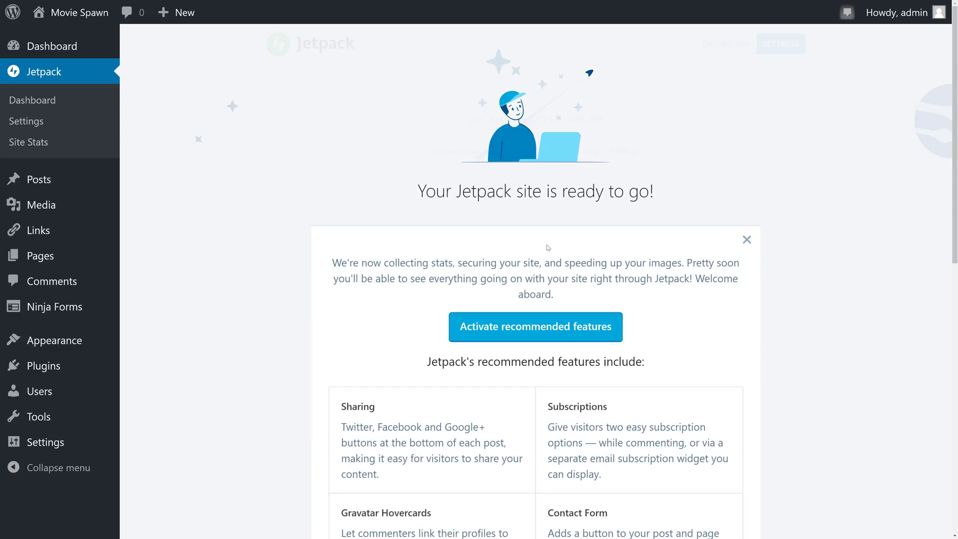
Activate Jetpack's recommended features from its welcome screen
click(544, 332)
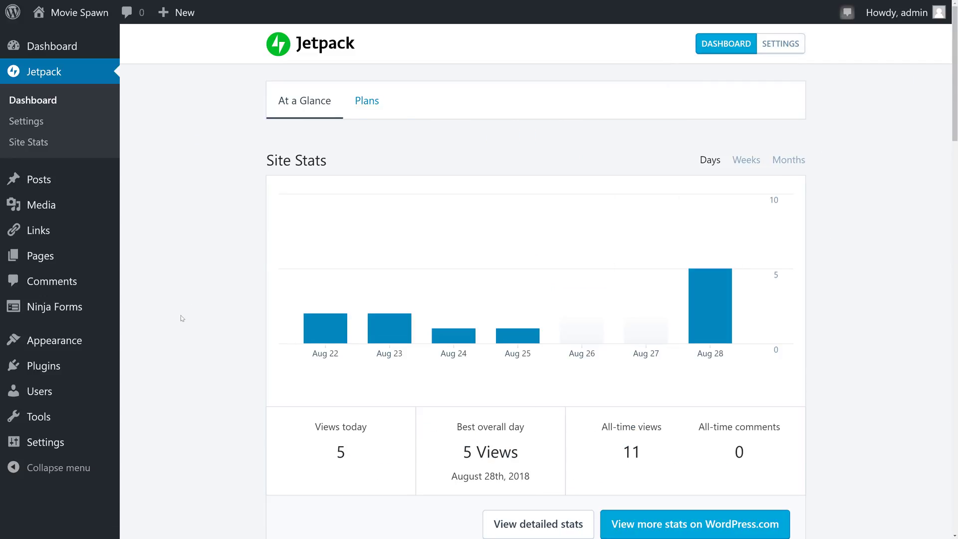
Open Add Themes and browse the Popular, Latest and Favorites theme lists
click(75, 343)
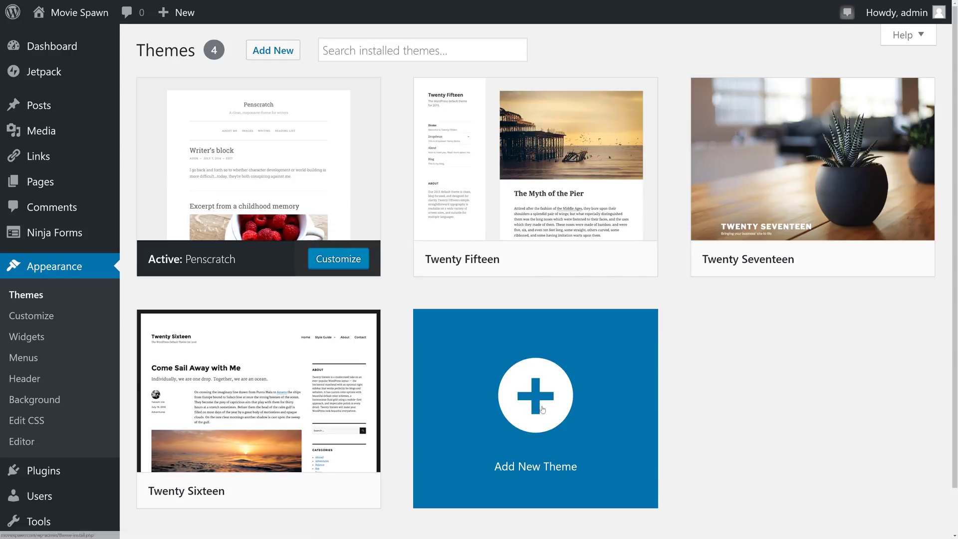
click(542, 409)
scroll(678, 367, down, 5)
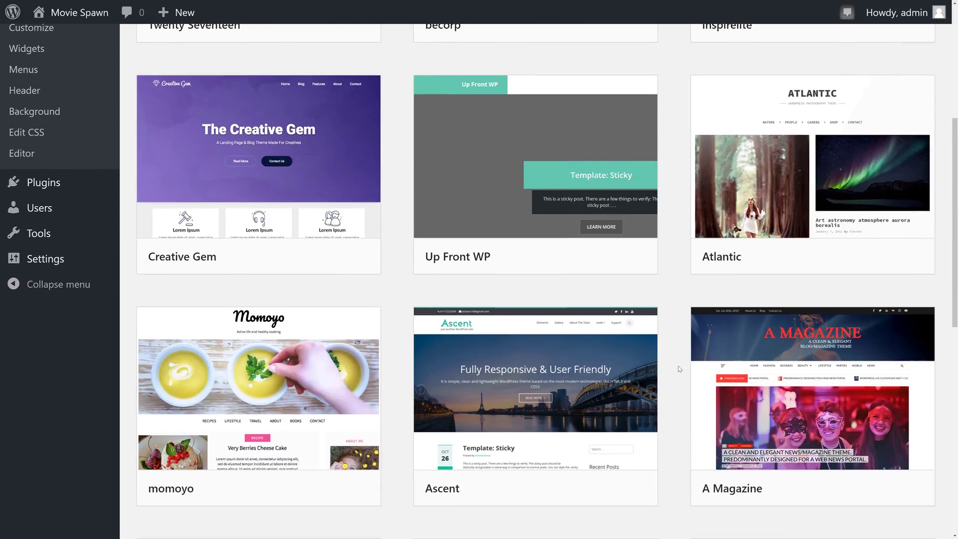
scroll(678, 366, down, 5)
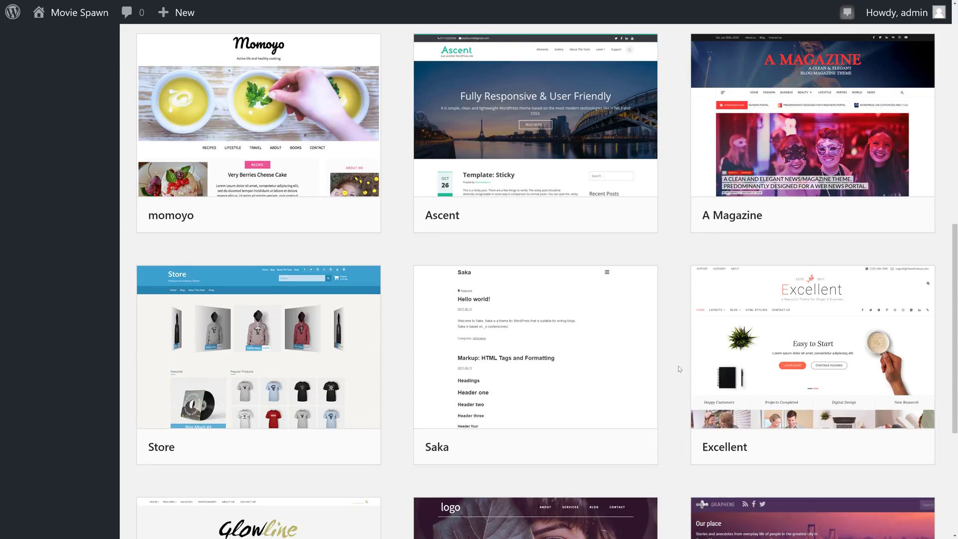
scroll(678, 366, up, 10)
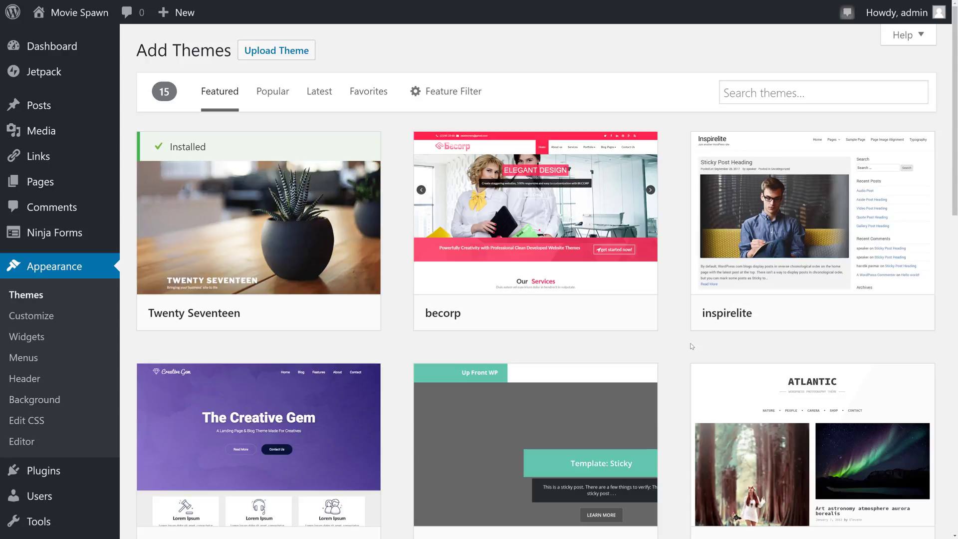
click(274, 93)
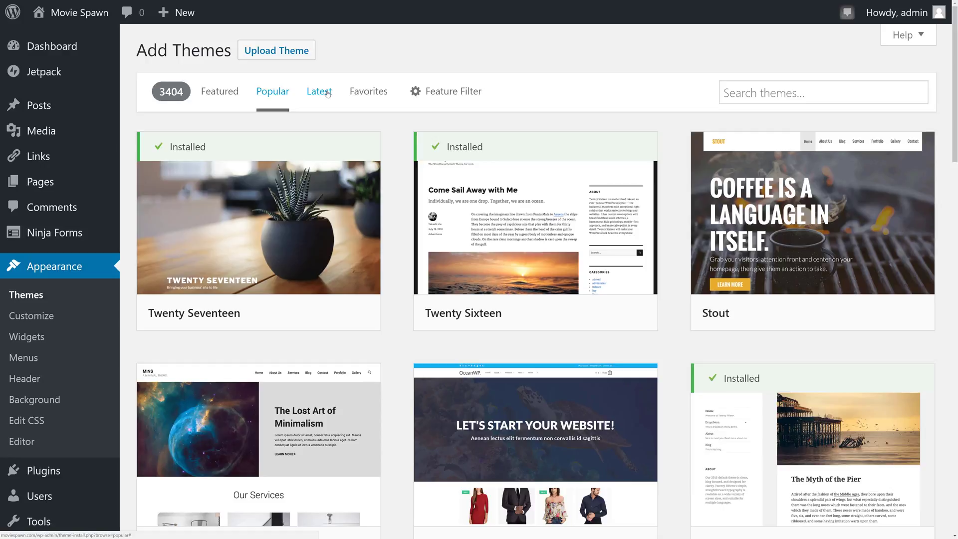
click(327, 94)
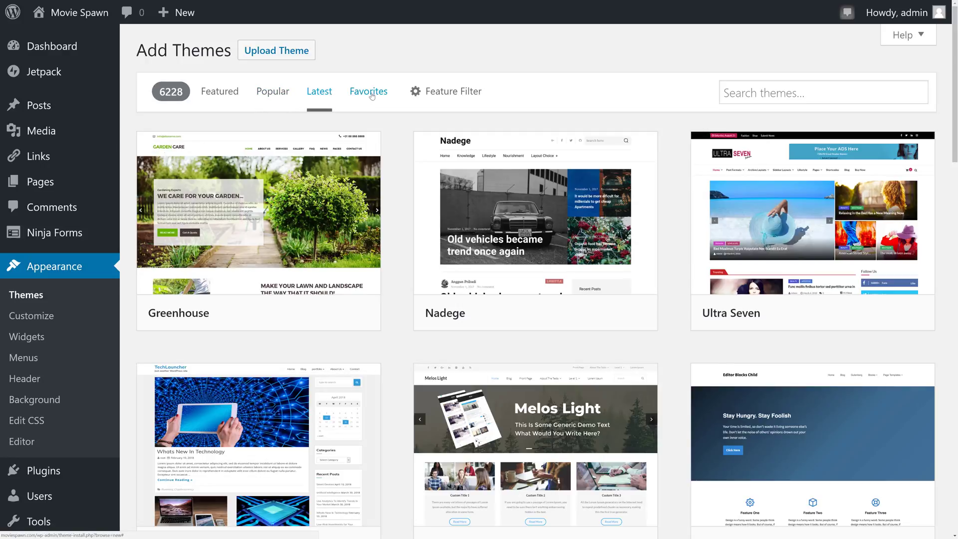
click(369, 93)
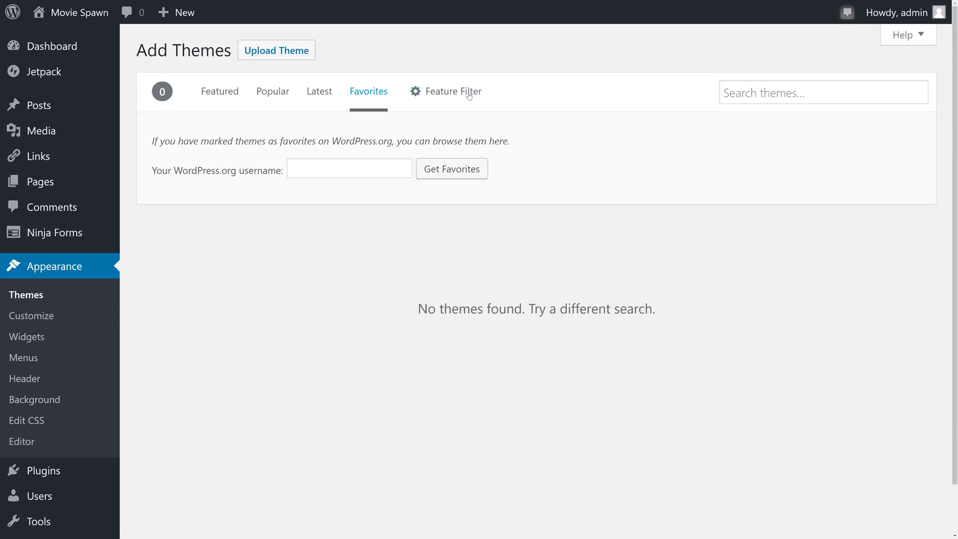
Use the Feature Filter to show only themes with the Blog subject
click(451, 94)
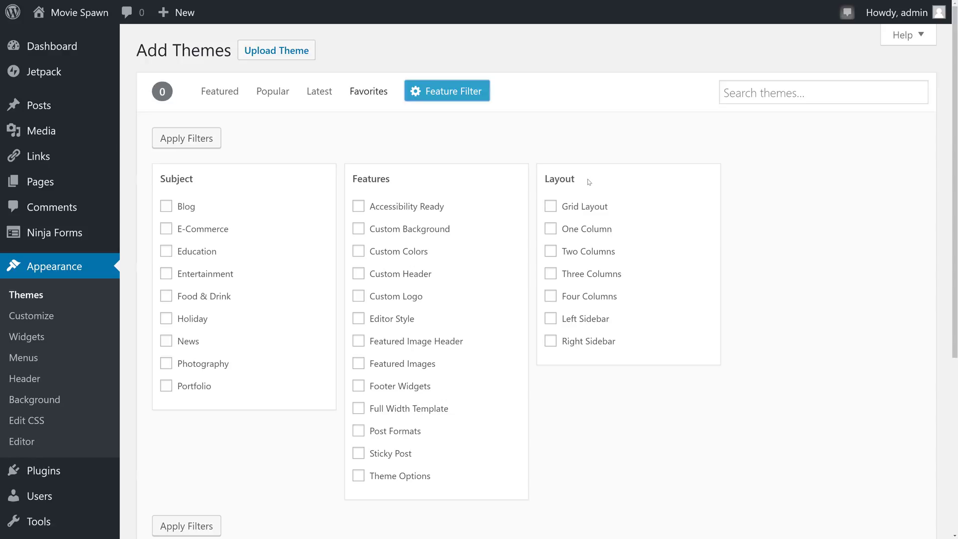
click(167, 207)
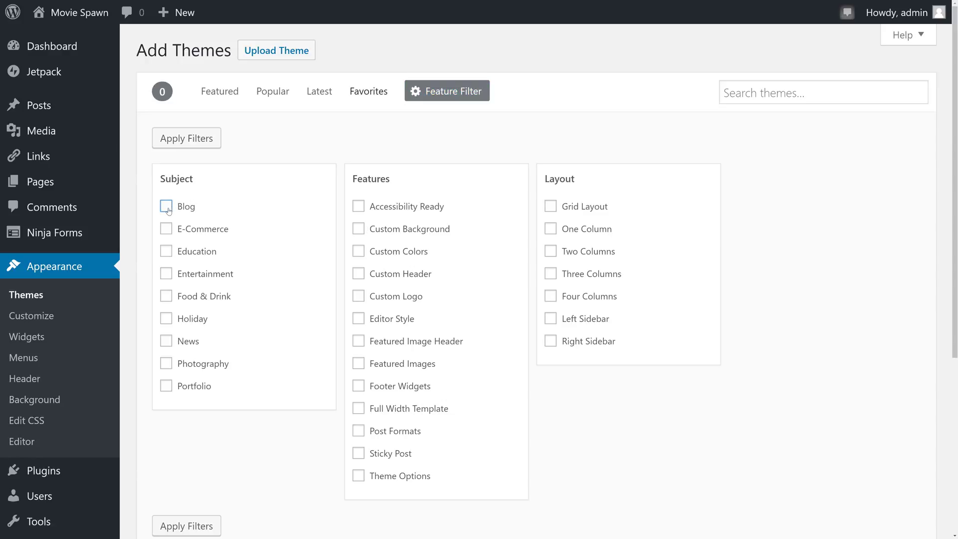
click(204, 140)
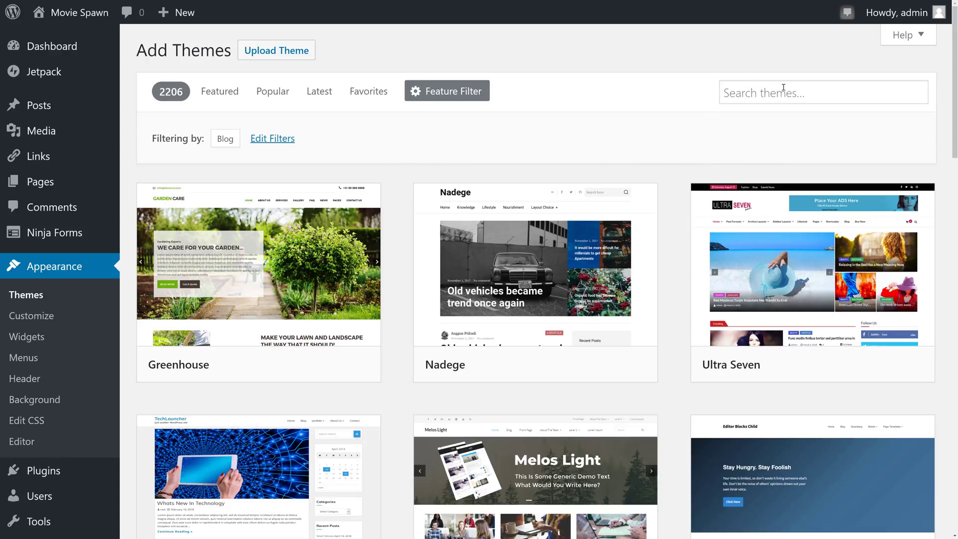
Search for 'Lovecraft', then install and activate that theme
click(800, 94)
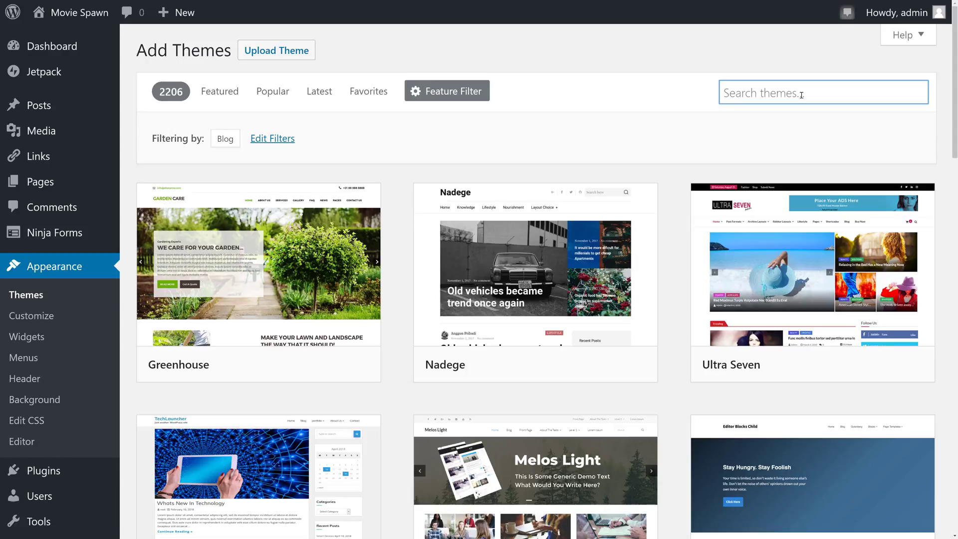
text(Lovecraft)
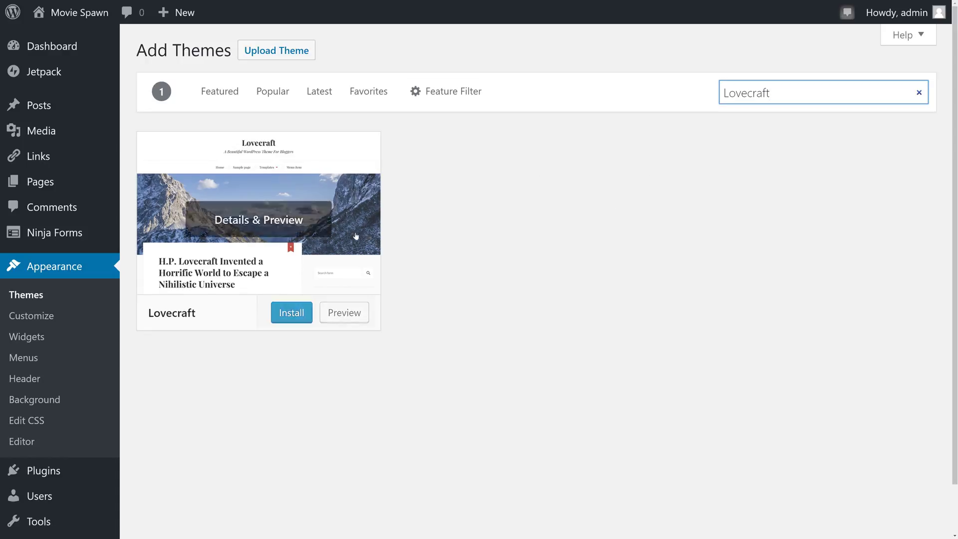
click(291, 313)
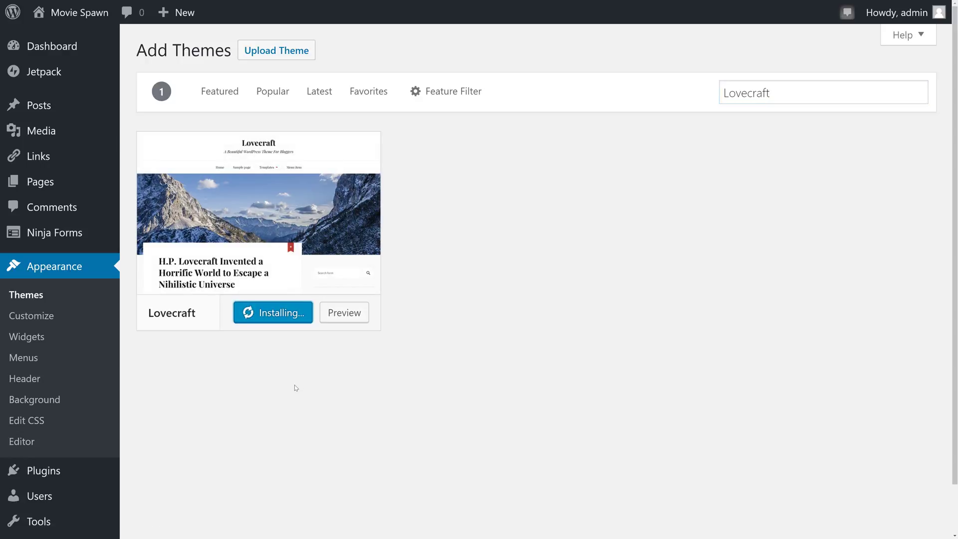
click(272, 313)
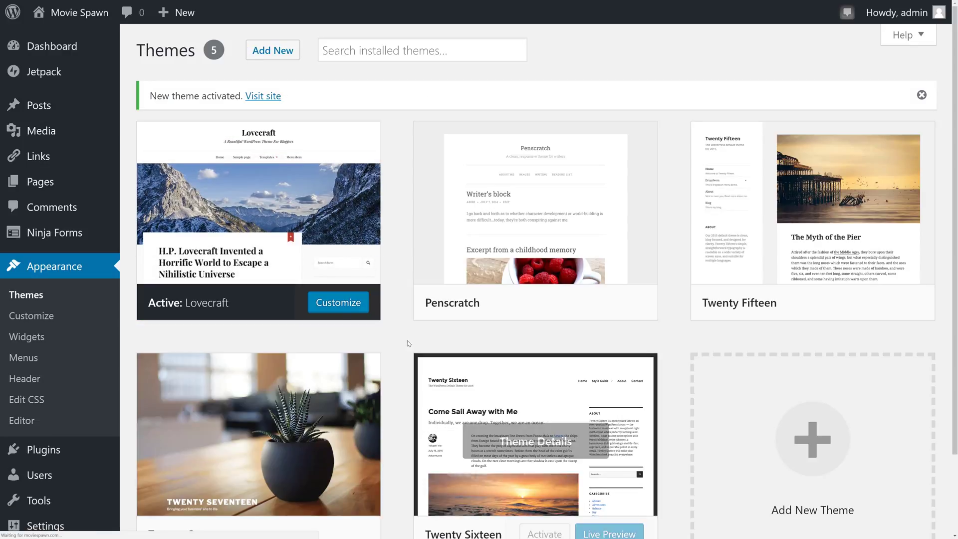
Customize Lovecraft, look at Options for Lovecraft, then open the Header Image panel
click(342, 305)
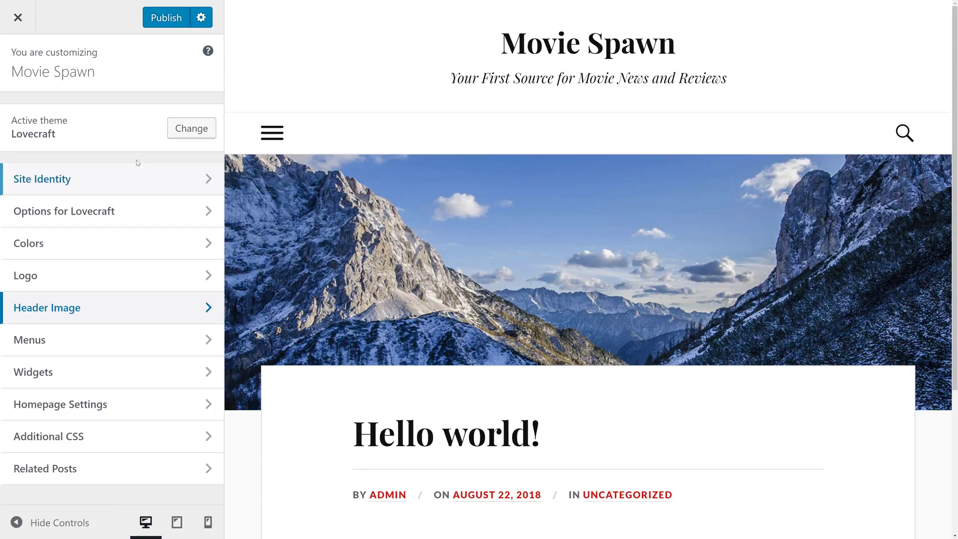
click(135, 212)
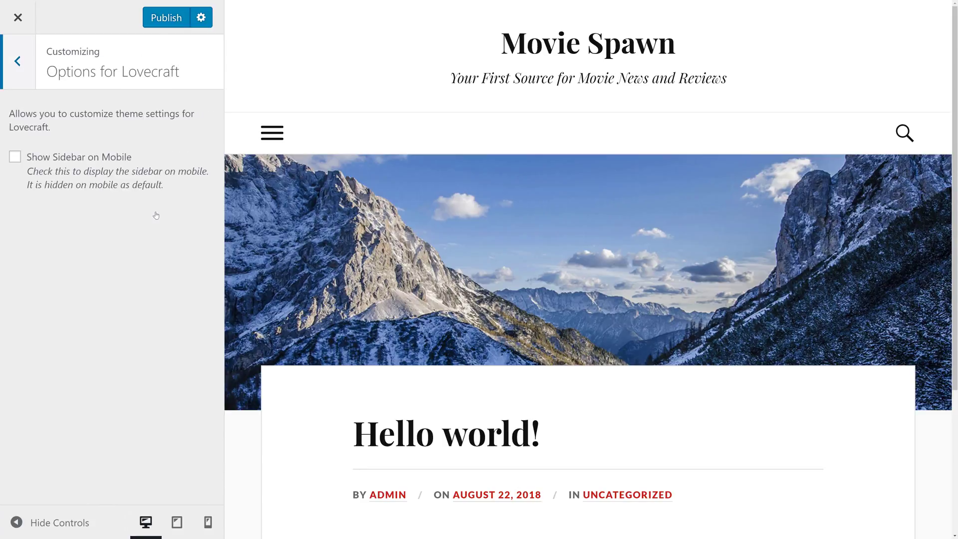
click(18, 61)
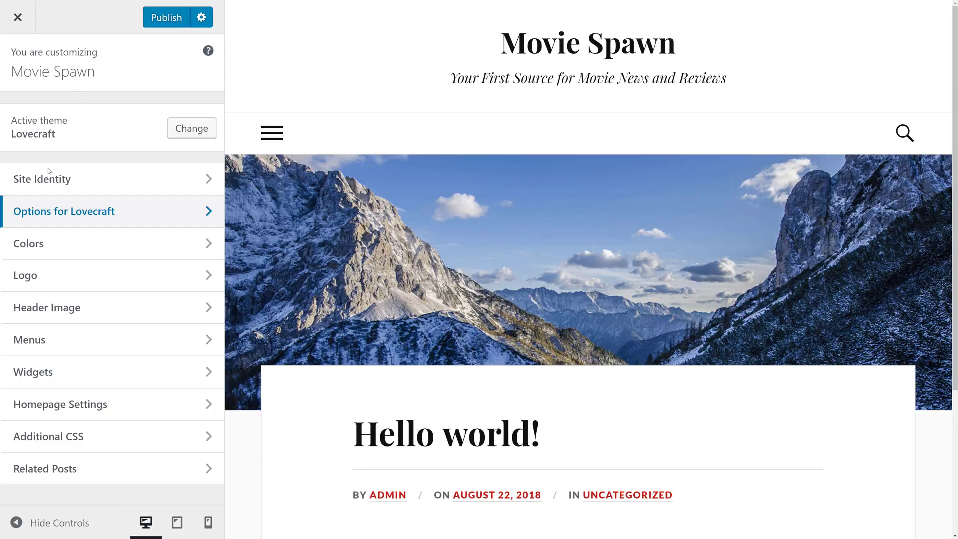
click(120, 313)
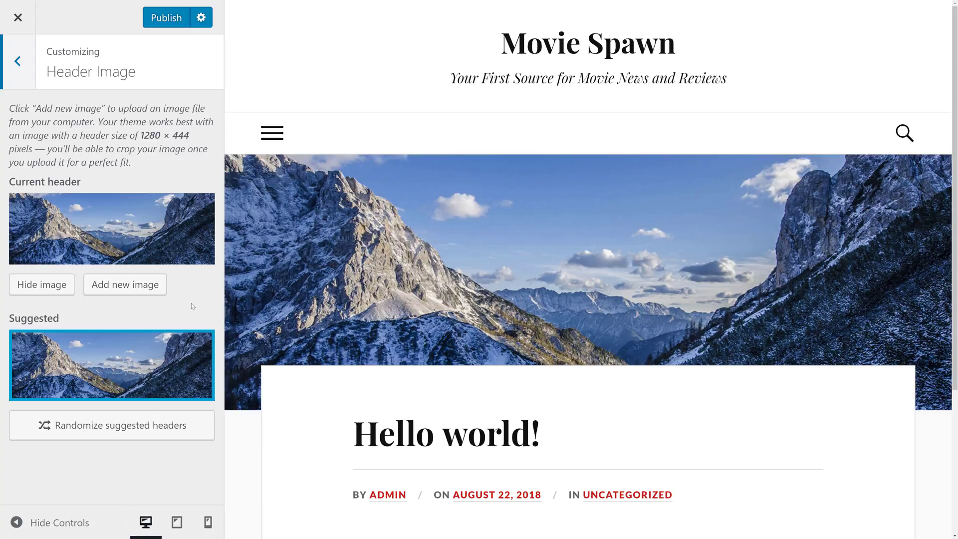
Upload the dark cinema photo, crop it onto the audience, publish it as header, and exit
click(119, 286)
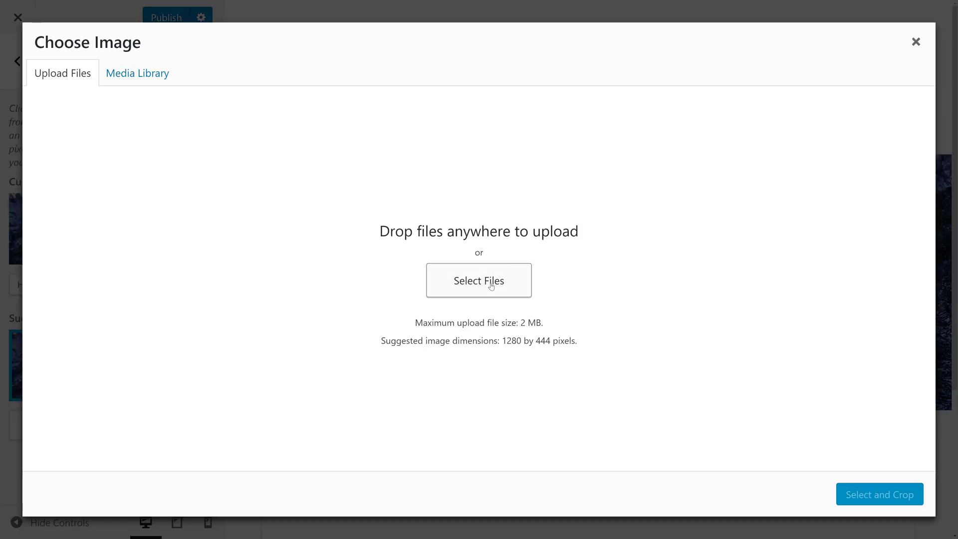
click(491, 286)
double_click(88, 118)
click(864, 494)
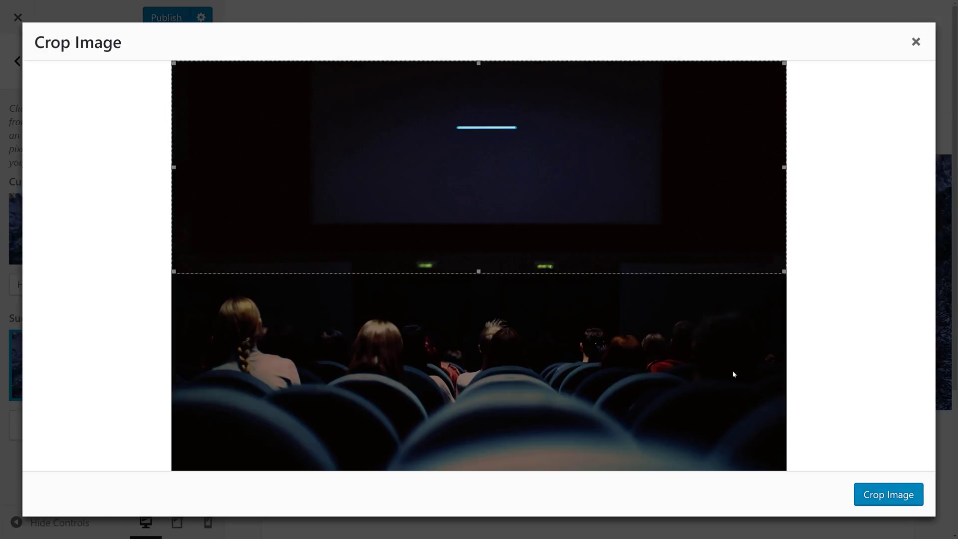
drag(586, 239, 616, 481)
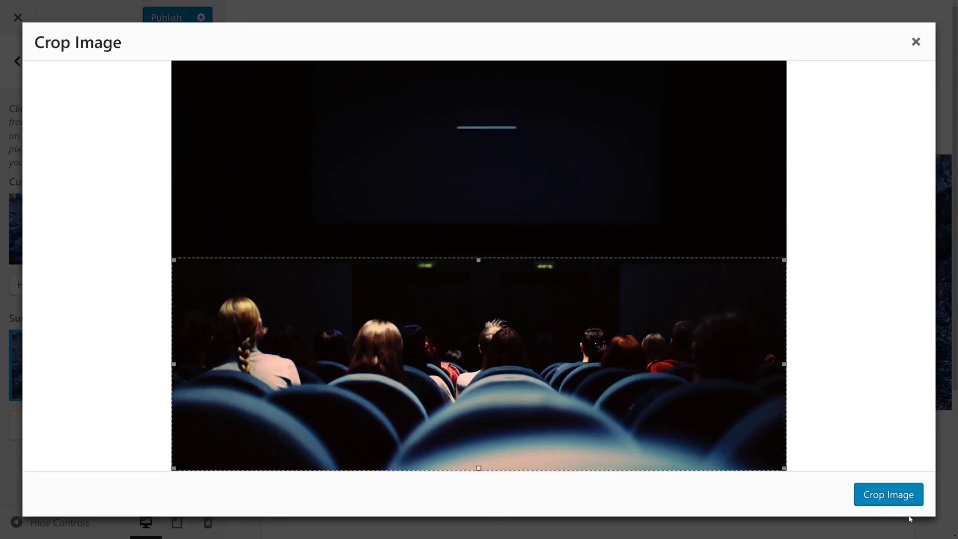
click(889, 495)
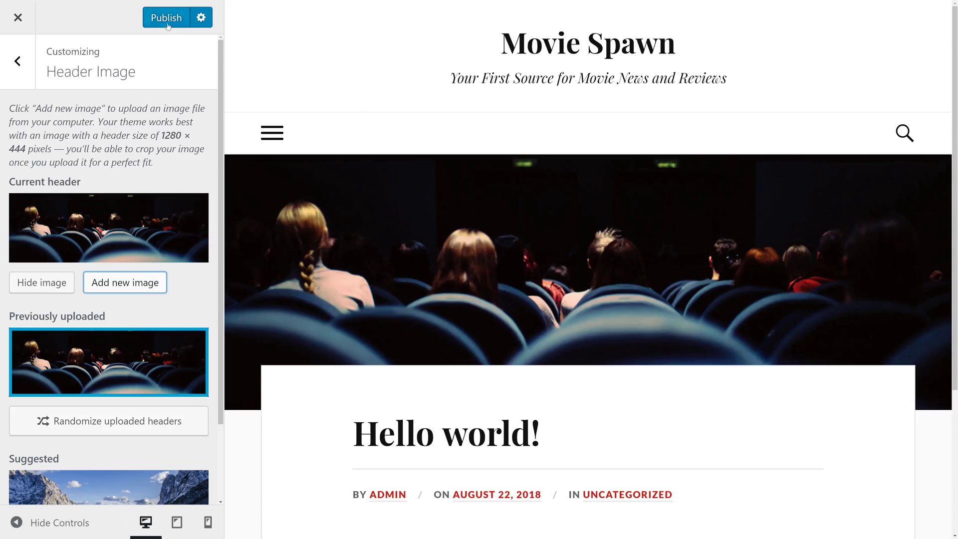
click(167, 20)
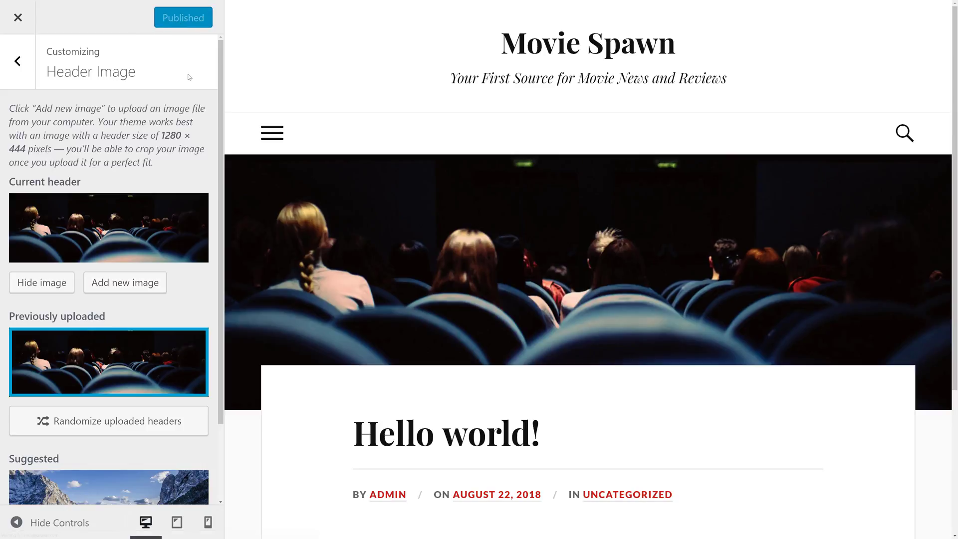
click(18, 20)
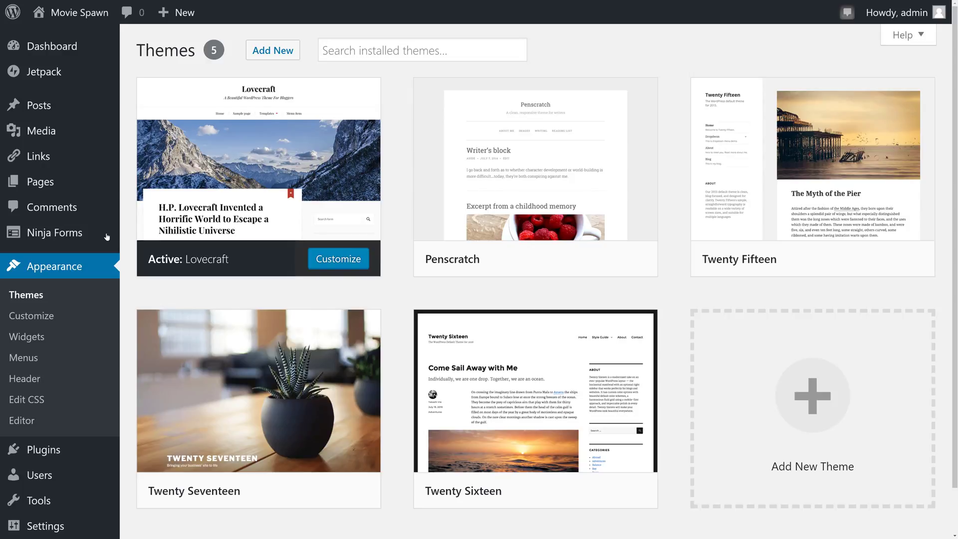
Trash the Hello world! post and move on to the Star Wars post editor
click(47, 106)
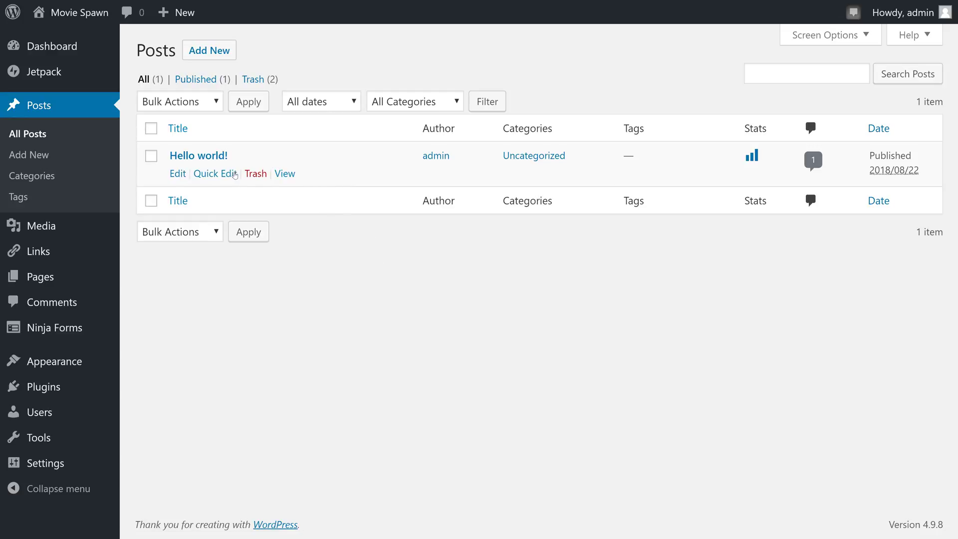
click(255, 174)
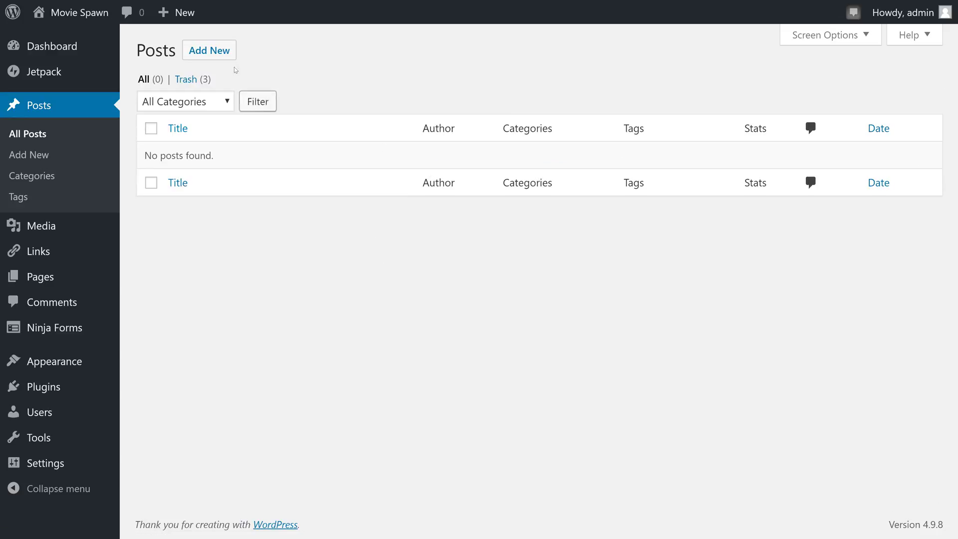
click(222, 55)
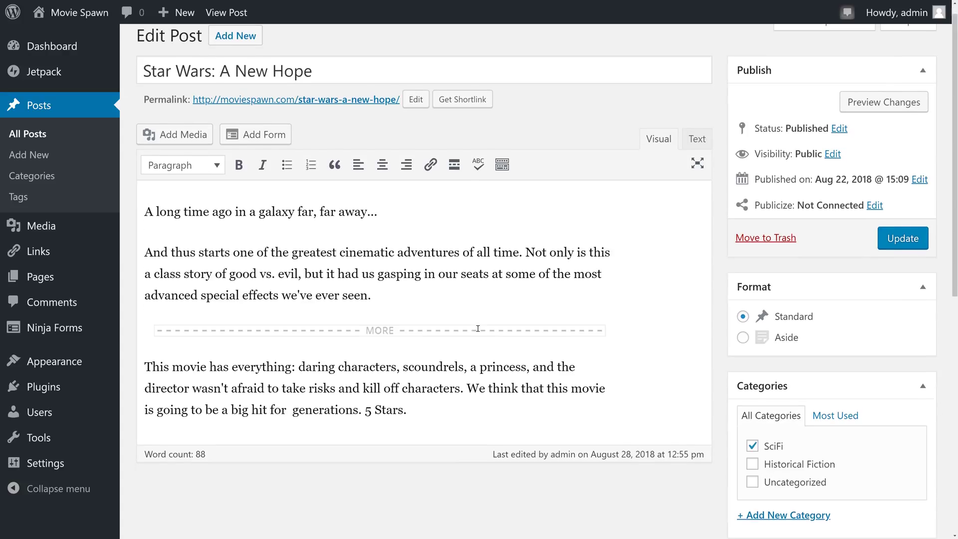
scroll(479, 332, down, 5)
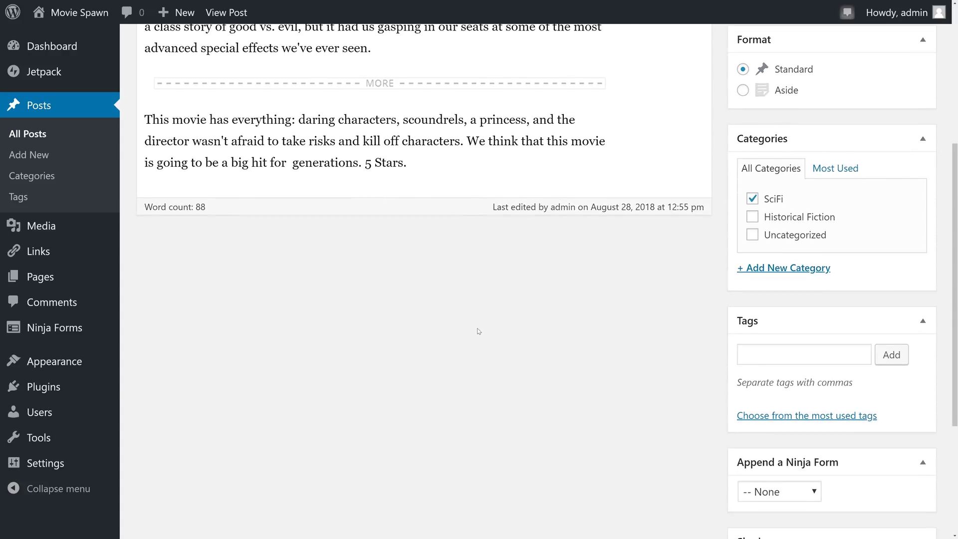
scroll(479, 331, down, 4)
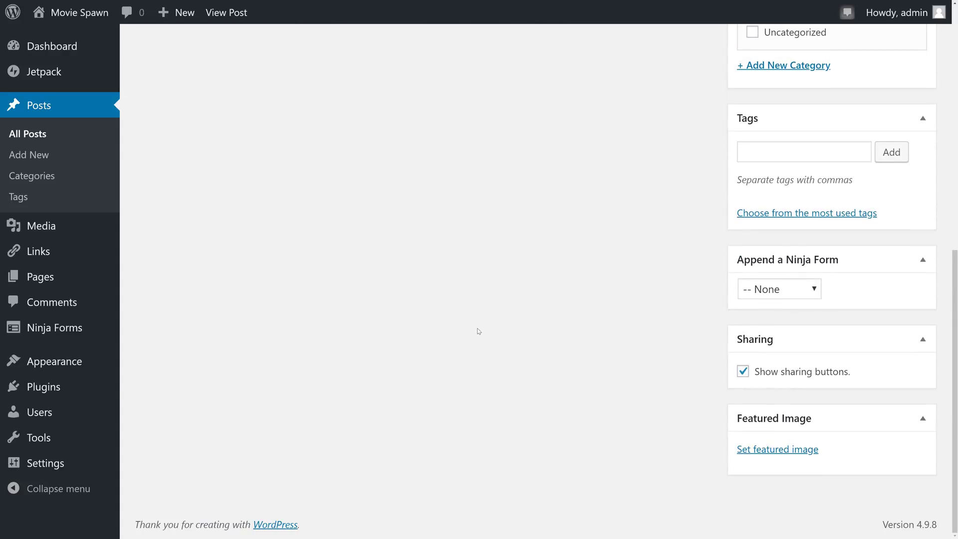
Upload sw.jpg and set it as the post's featured image
click(771, 451)
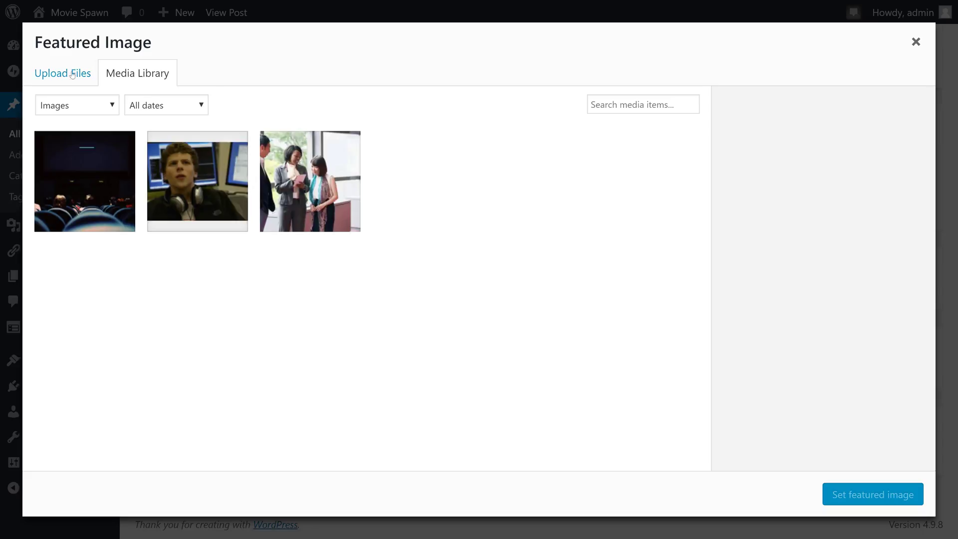
click(73, 74)
click(452, 281)
scroll(220, 150, down, 1)
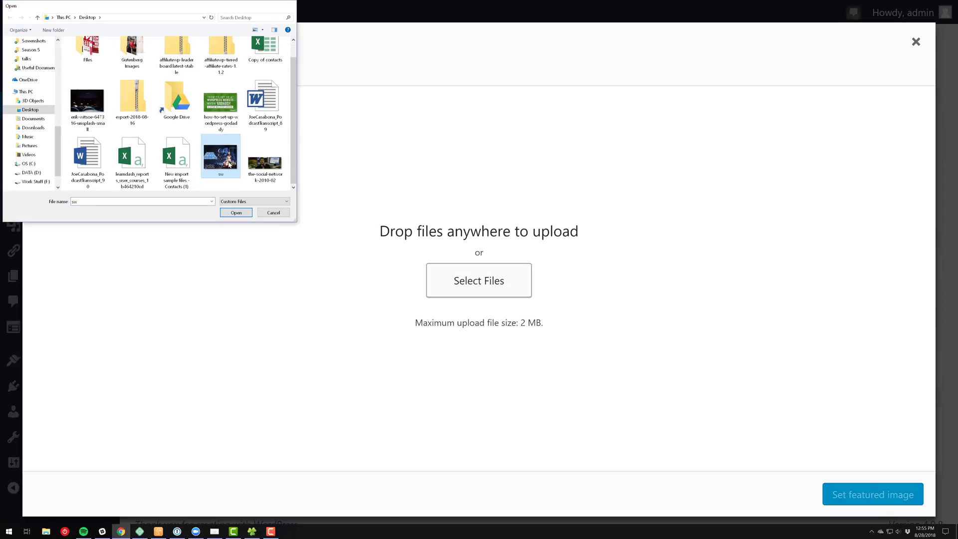
double_click(228, 180)
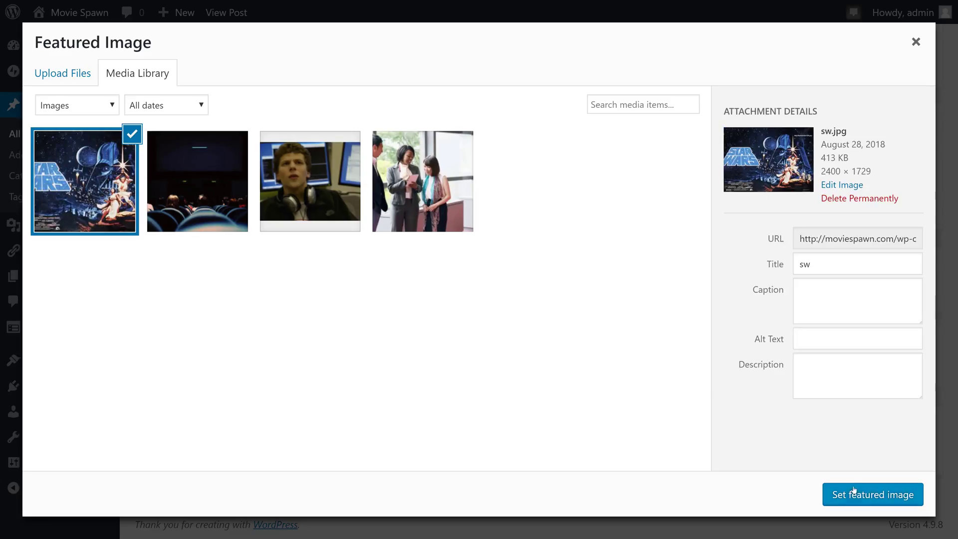
click(857, 495)
scroll(690, 479, up, 8)
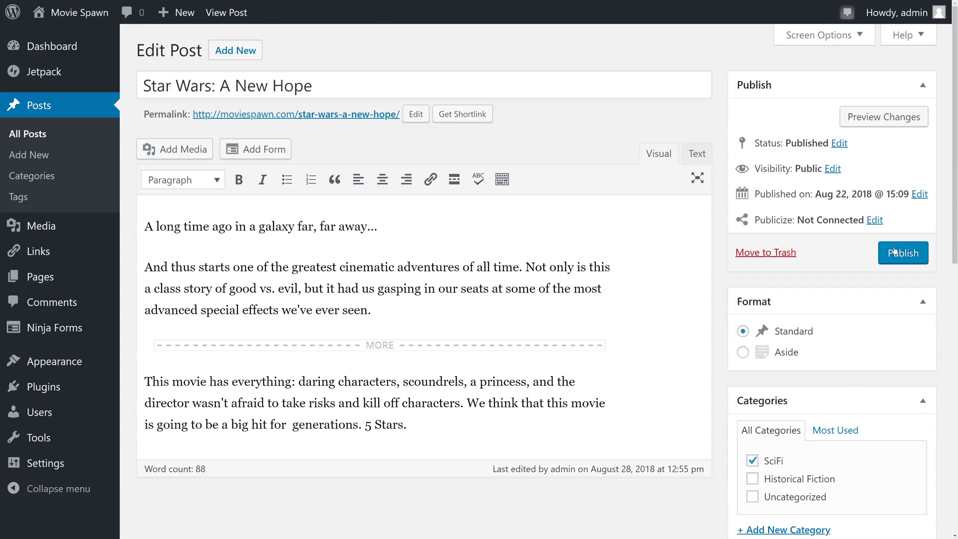
Save the Star Wars post and view the live page with its poster and review text
click(910, 256)
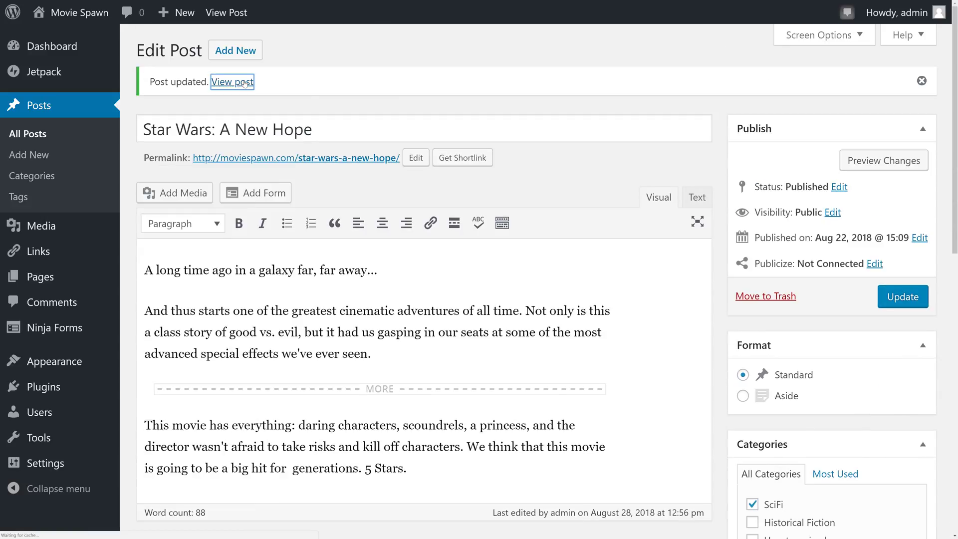
click(244, 84)
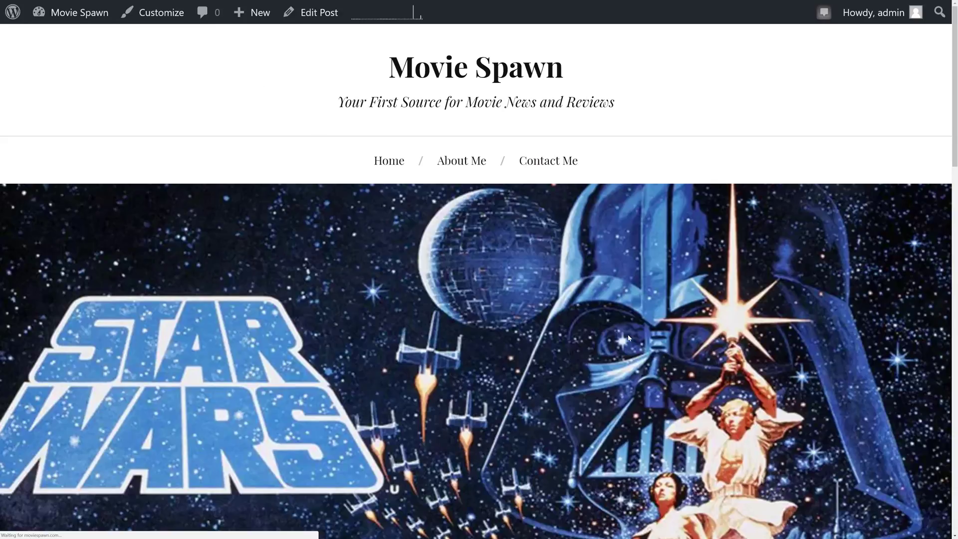
scroll(628, 338, down, 10)
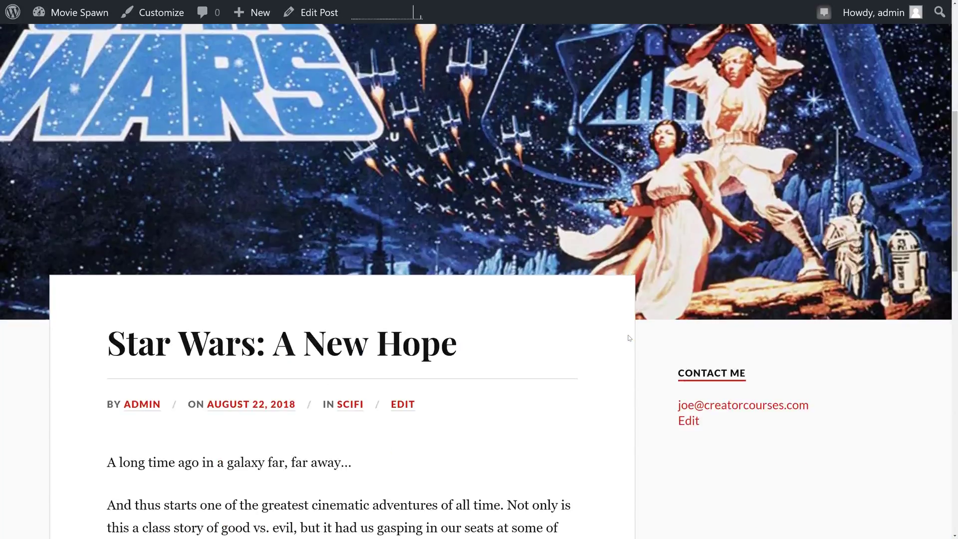